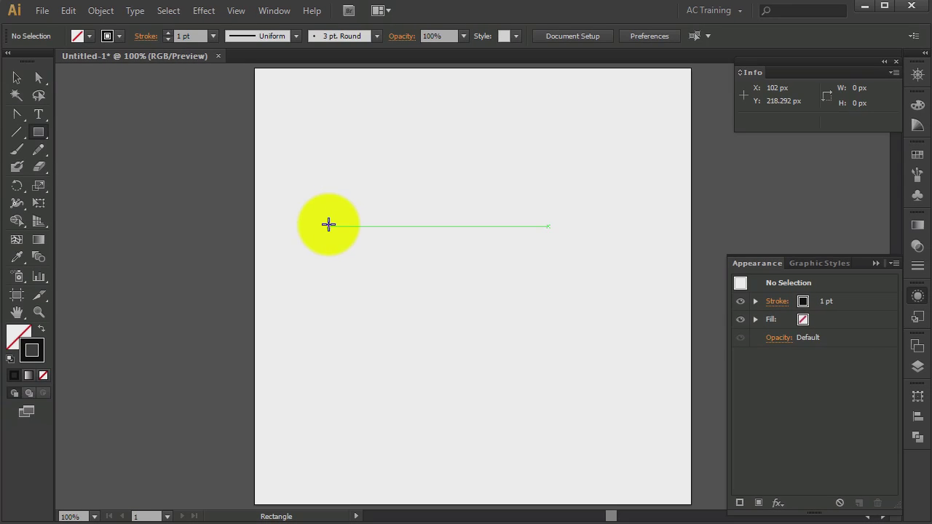
- Draw a rectangle about 280 px wide and 59 px high, slightly above the middle of the artboard
drag(329, 224, 533, 269)
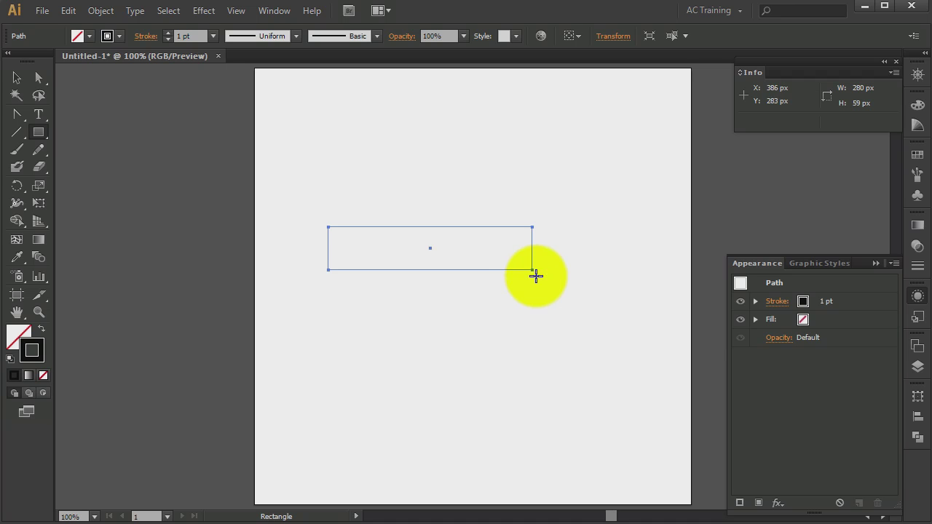
key(v)
click(414, 277)
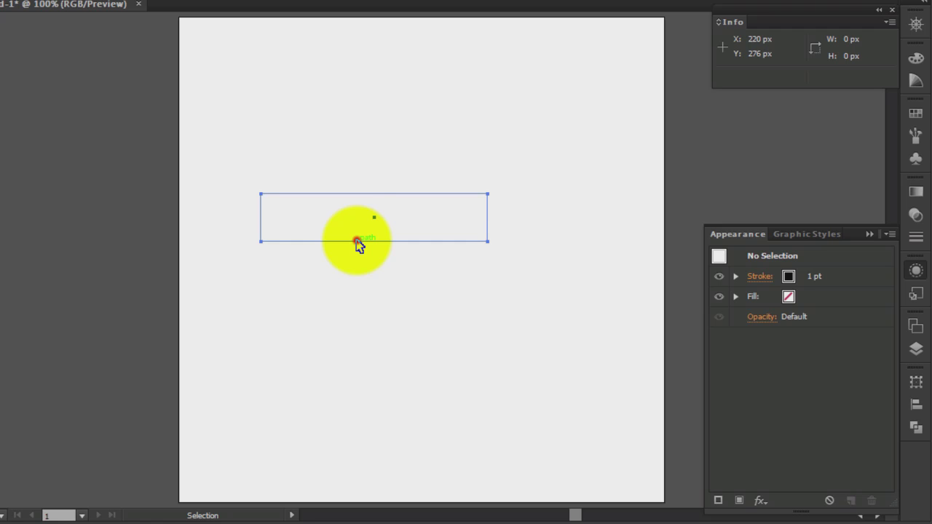
- Apply a Round Corners effect with a 25 px radius to the rectangle, with the preview enabled
click(356, 240)
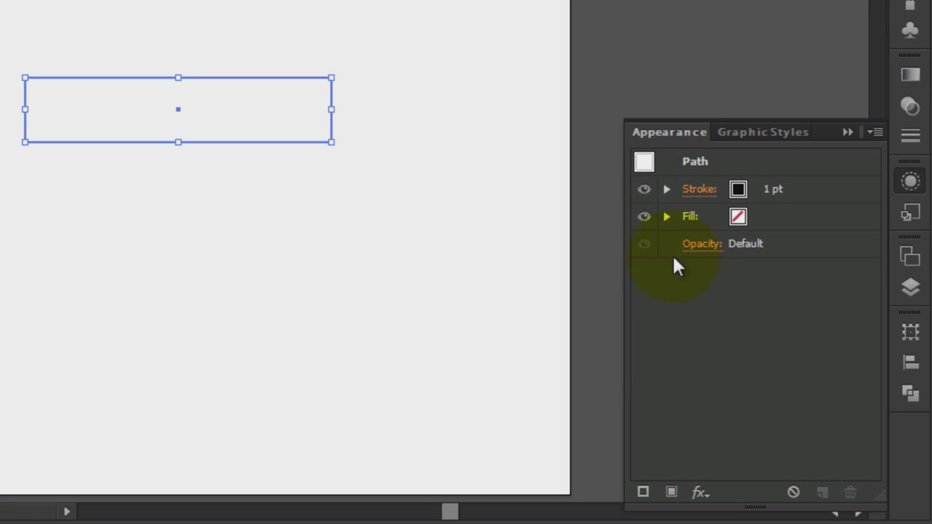
click(699, 492)
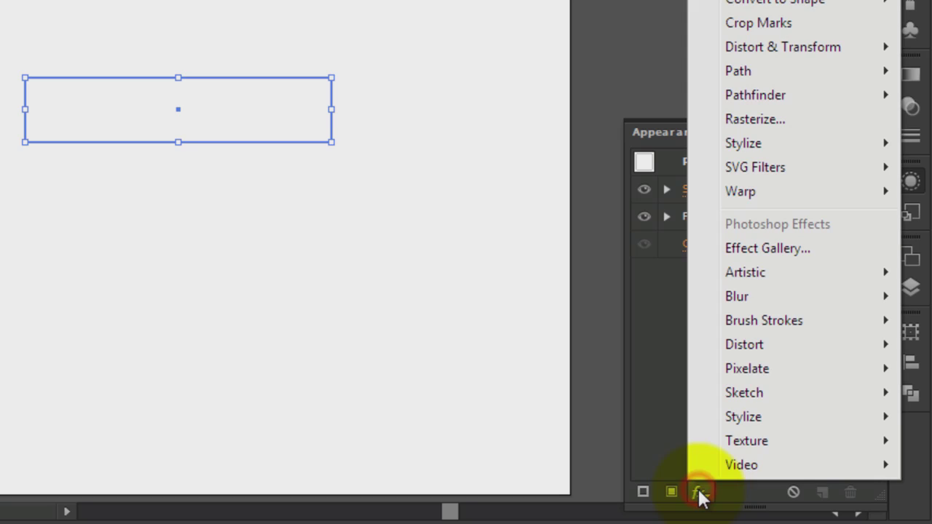
mouse_move(742, 145)
click(601, 239)
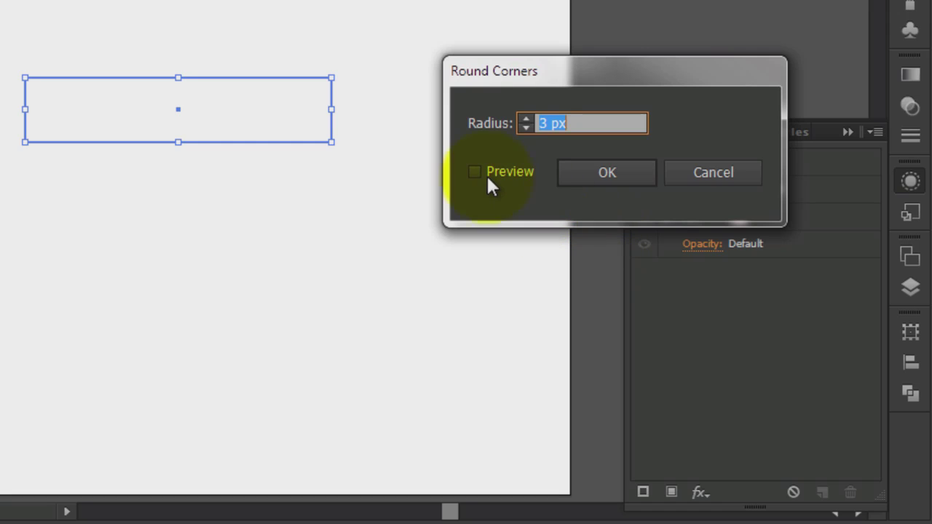
click(475, 173)
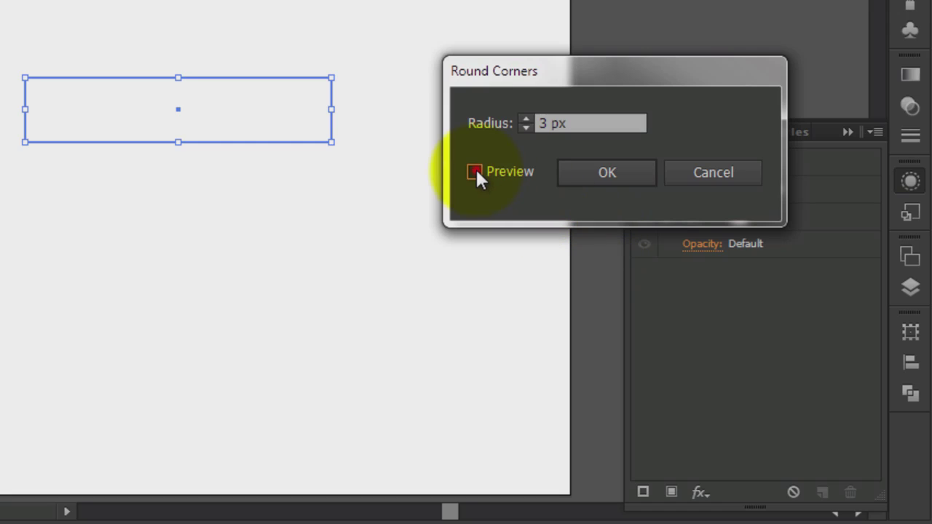
click(526, 119)
click(526, 119)
click(526, 119)
click(526, 119)
click(526, 119)
click(526, 119)
click(526, 119)
click(526, 119)
click(525, 119)
click(525, 119)
click(526, 118)
click(526, 118)
click(526, 119)
click(526, 118)
click(525, 119)
click(526, 119)
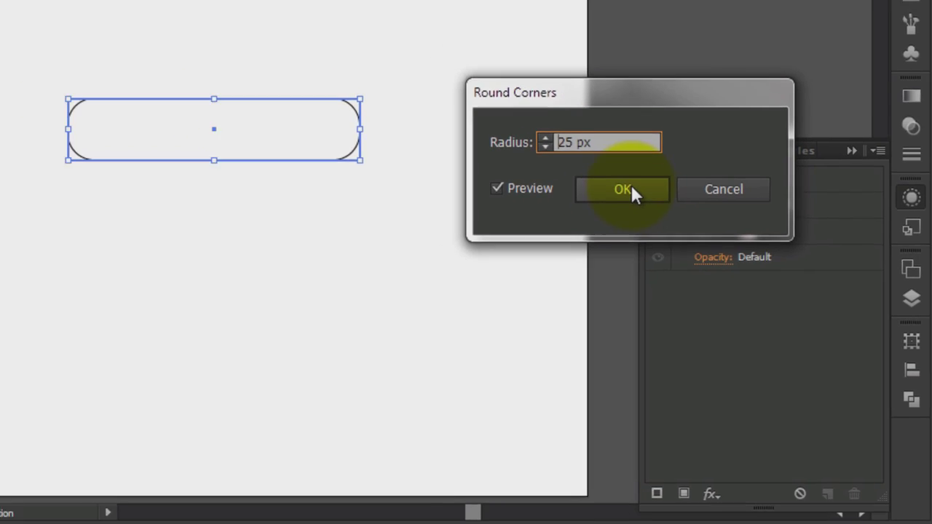
click(586, 173)
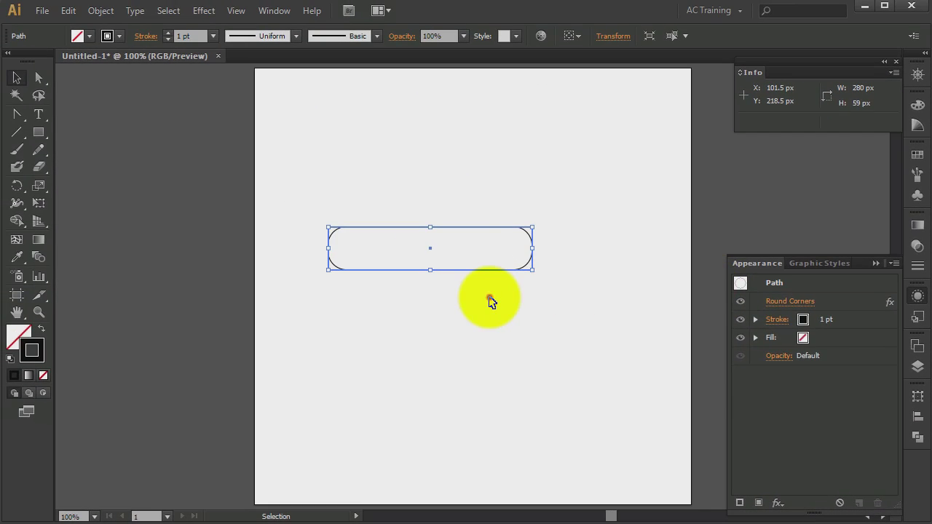
click(490, 301)
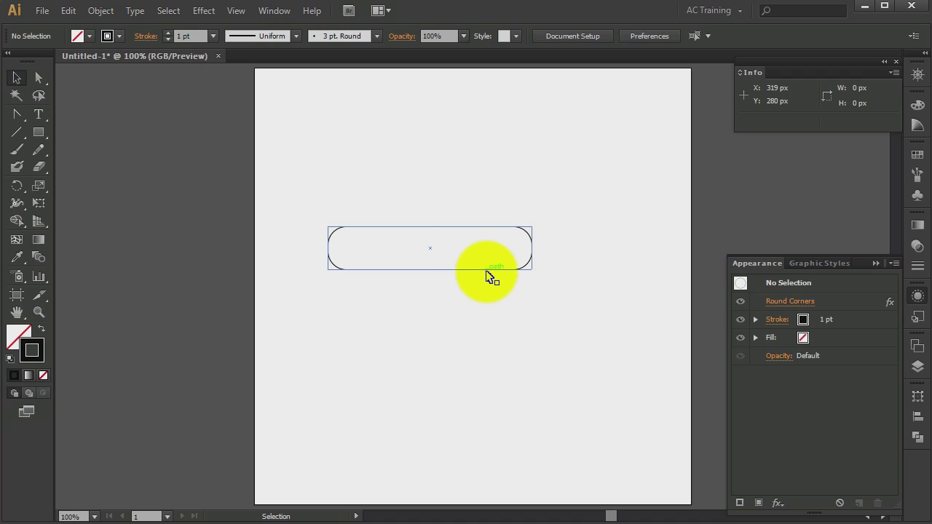
- Expand the appearance of the rounded rectangle so its rounded corners become real path geometry
click(485, 270)
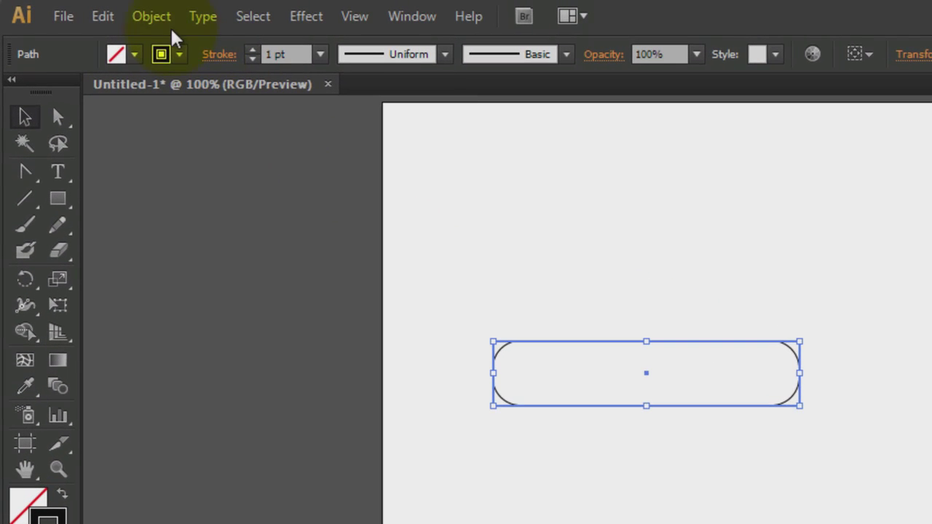
click(157, 17)
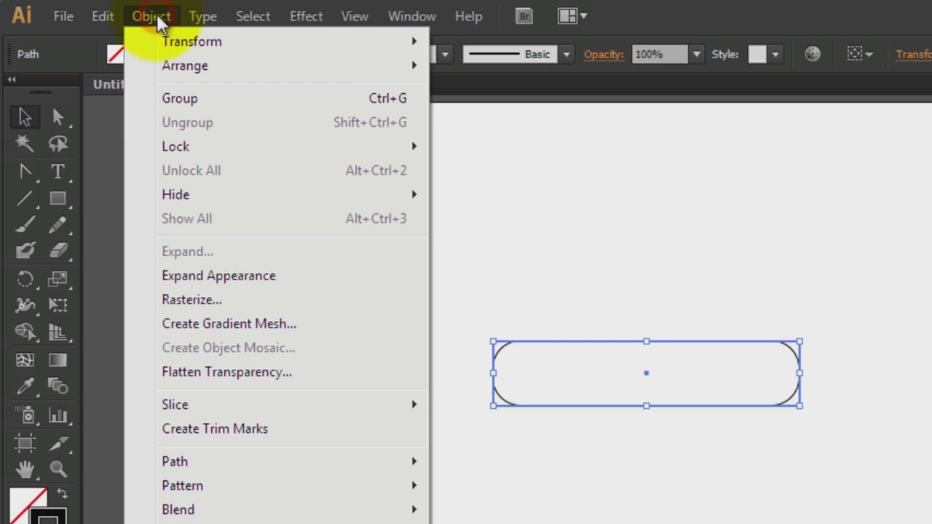
click(235, 284)
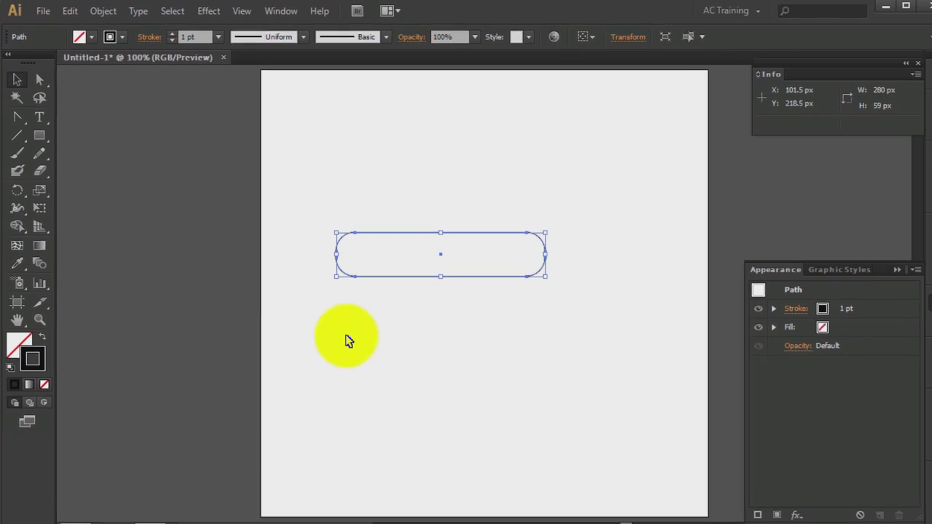
click(348, 341)
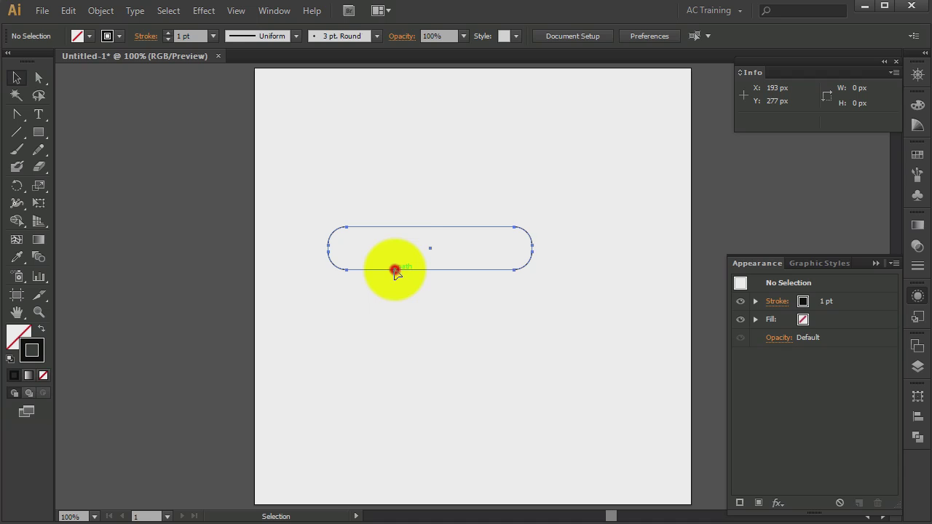
click(394, 271)
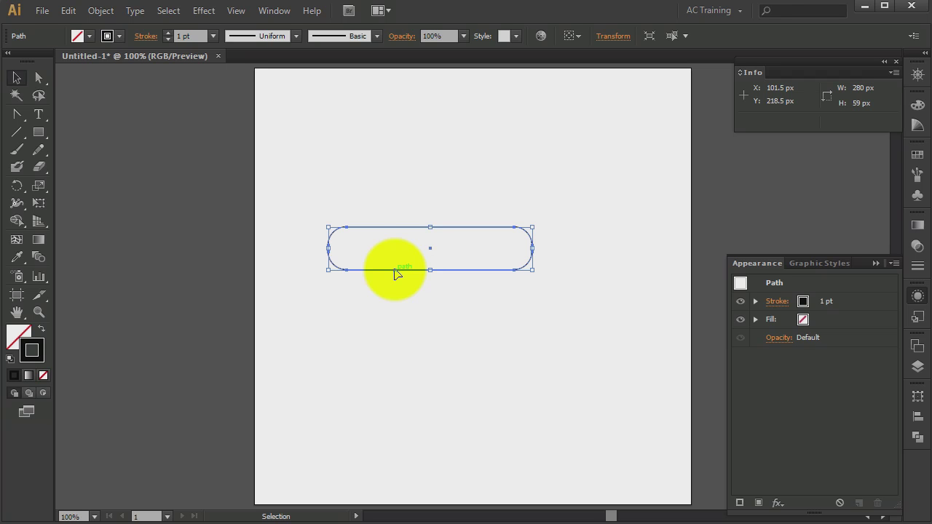
click(398, 299)
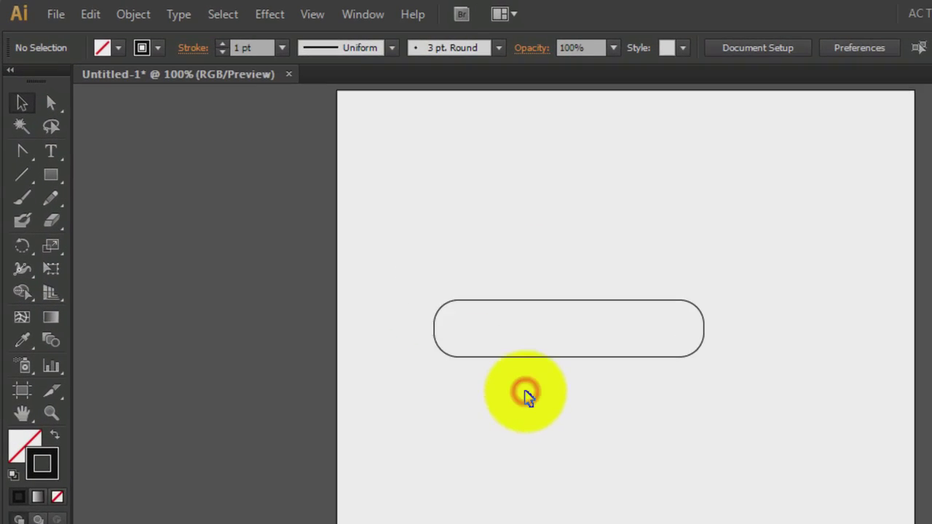
- Draw an upright triangle about 123 px wide and 107 px high with the Polygon tool, overlapping the rounded rectangle's upper right part
click(68, 208)
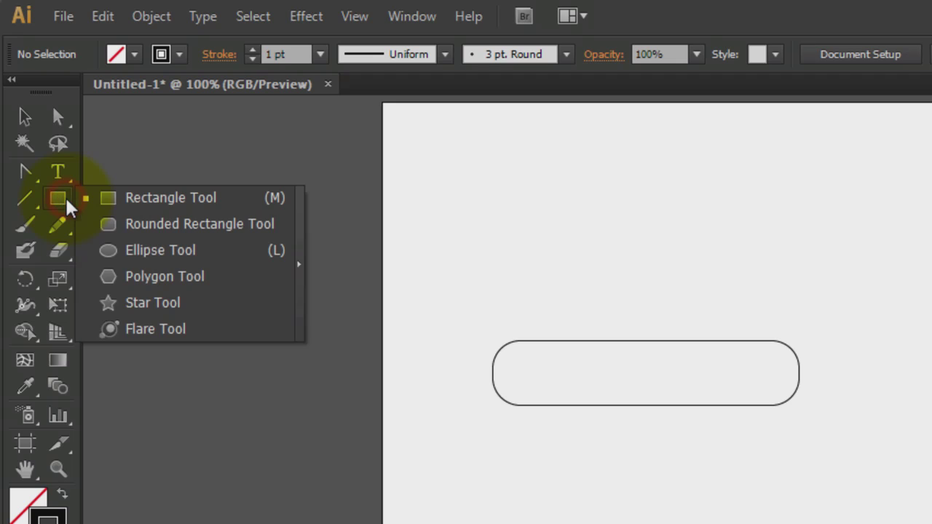
click(153, 278)
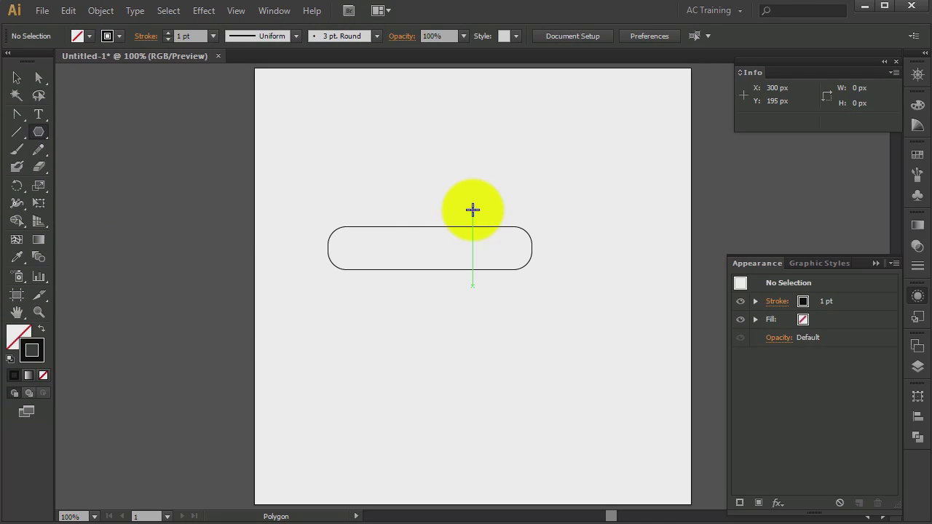
drag(472, 210, 515, 239)
key(shift)
key(Down)
key(Down)
key(Down)
key(Down)
key(Down)
key(shift)
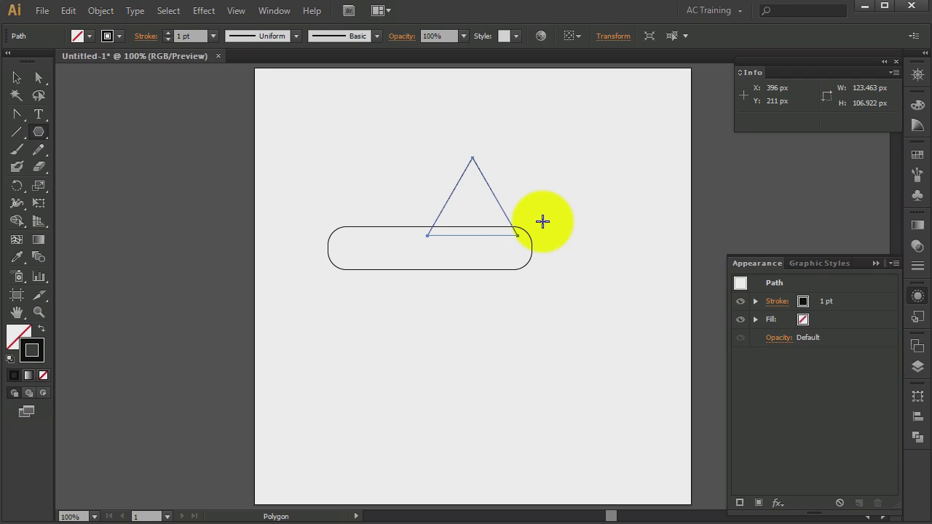
- Rotate the triangle 90° clockwise and place it over the rounded rectangle's right end, vertically centred on it, as an arrowhead
key(v)
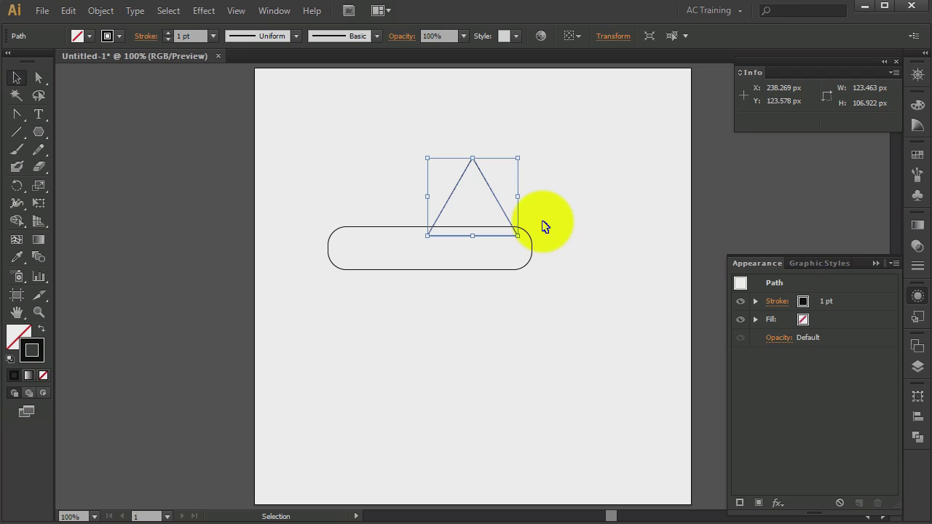
drag(524, 154, 536, 248)
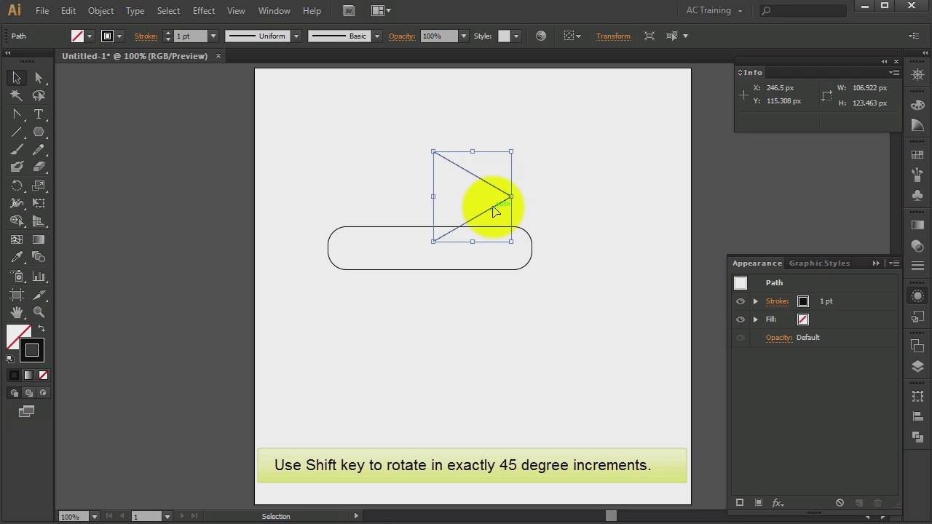
drag(494, 211, 570, 260)
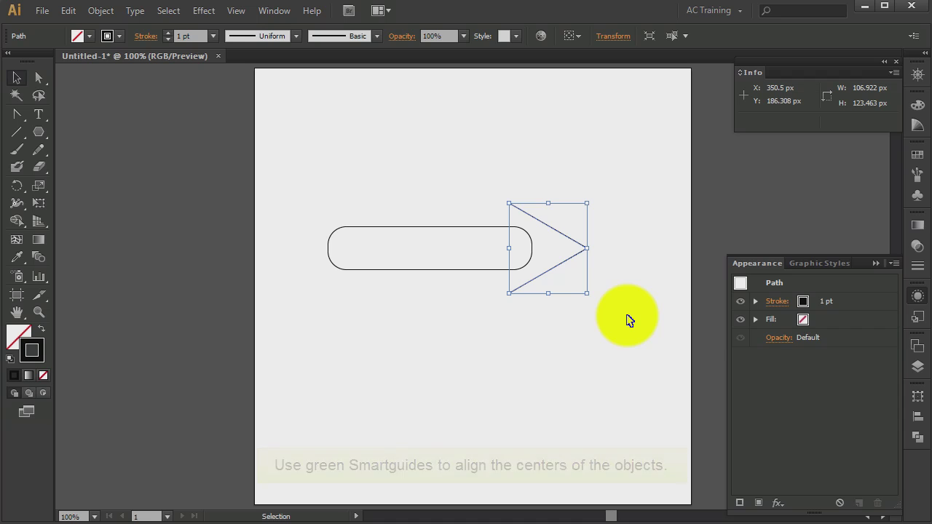
key(Right)
key(Right)
key(Right)
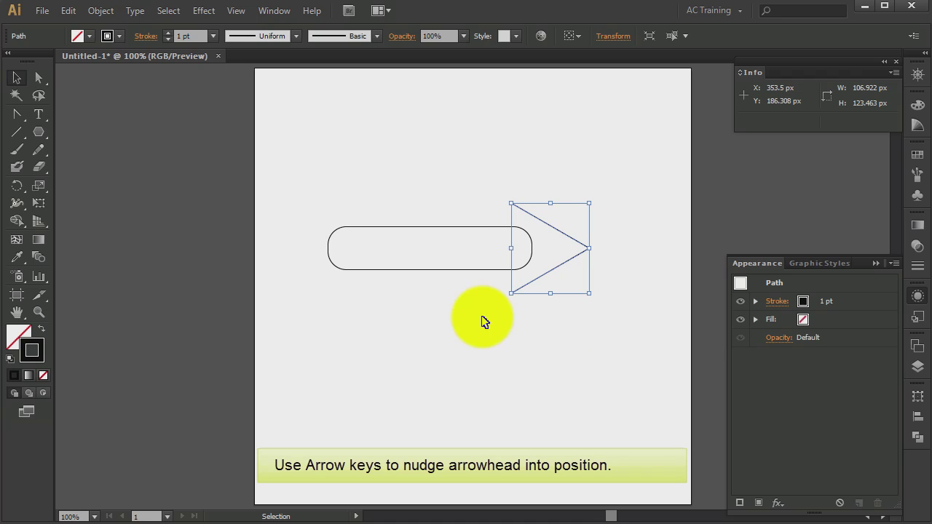
- Unite the rounded rectangle and the triangle into a single arrow shape with Pathfinder
drag(468, 311, 540, 255)
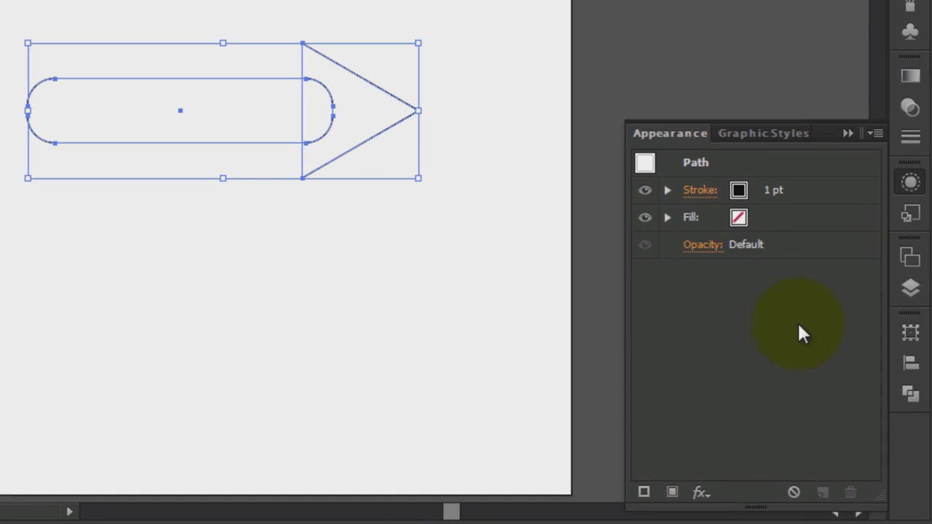
click(910, 393)
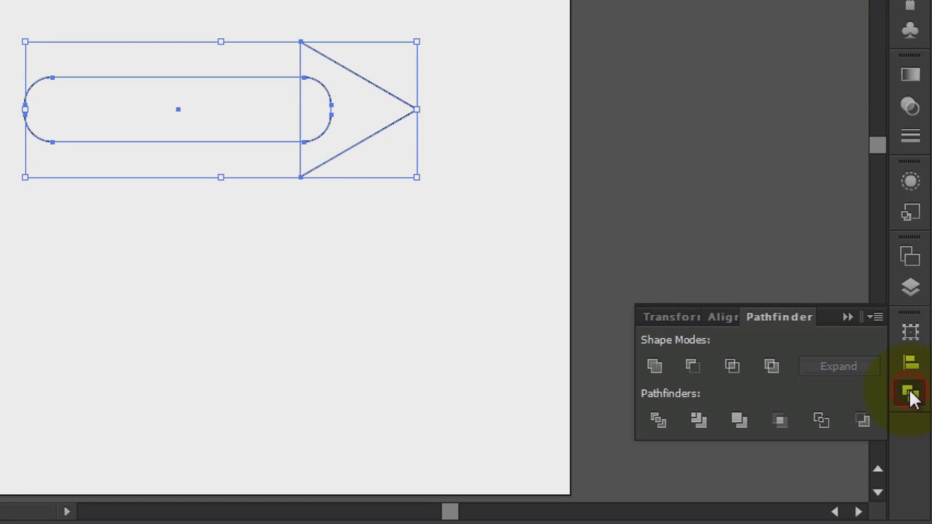
click(656, 365)
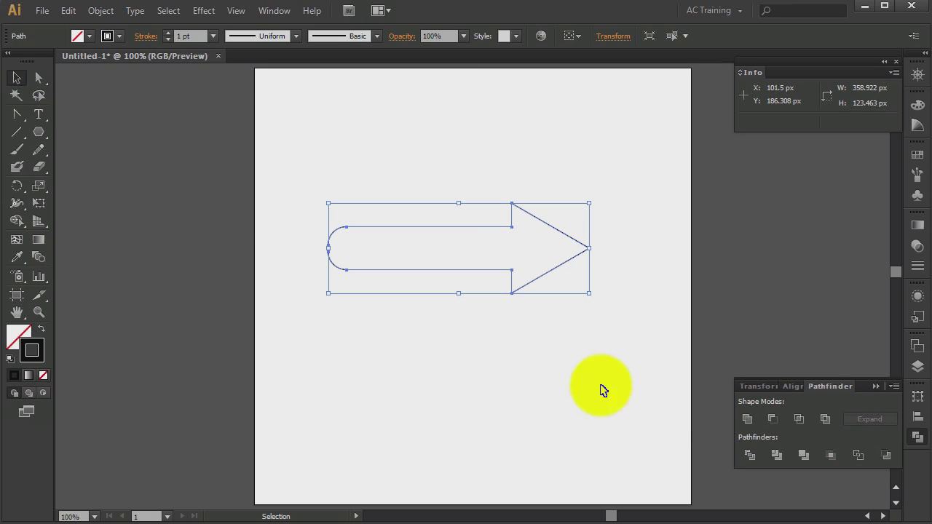
click(505, 330)
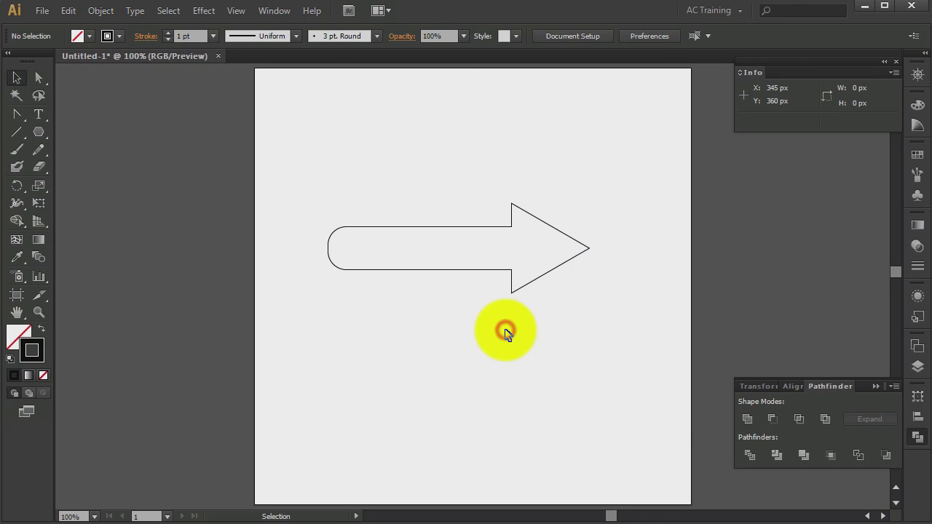
- Fill the arrow with light orange and set its black stroke to 3 pt
click(495, 274)
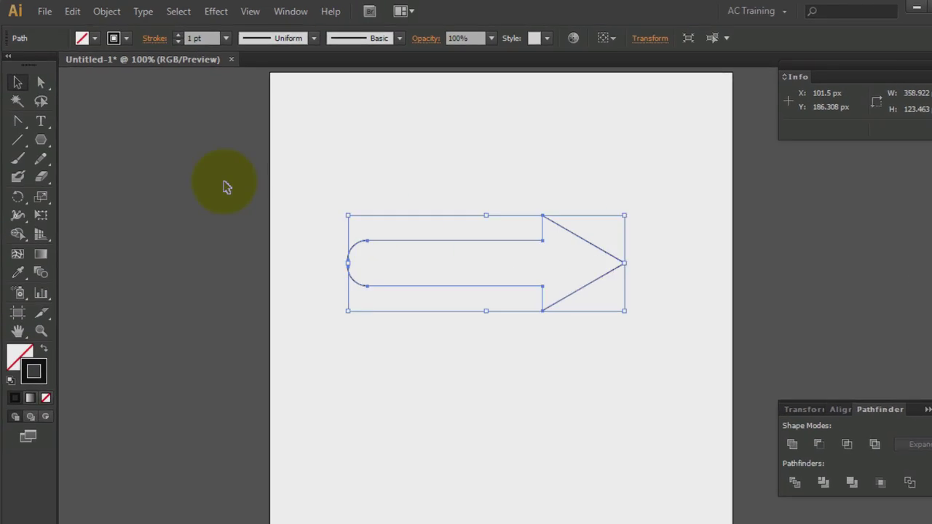
click(134, 55)
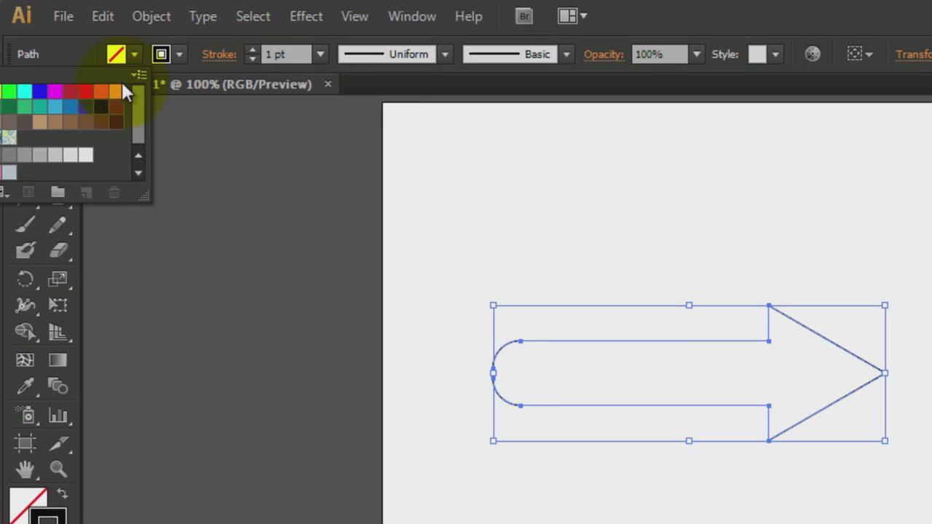
click(3, 124)
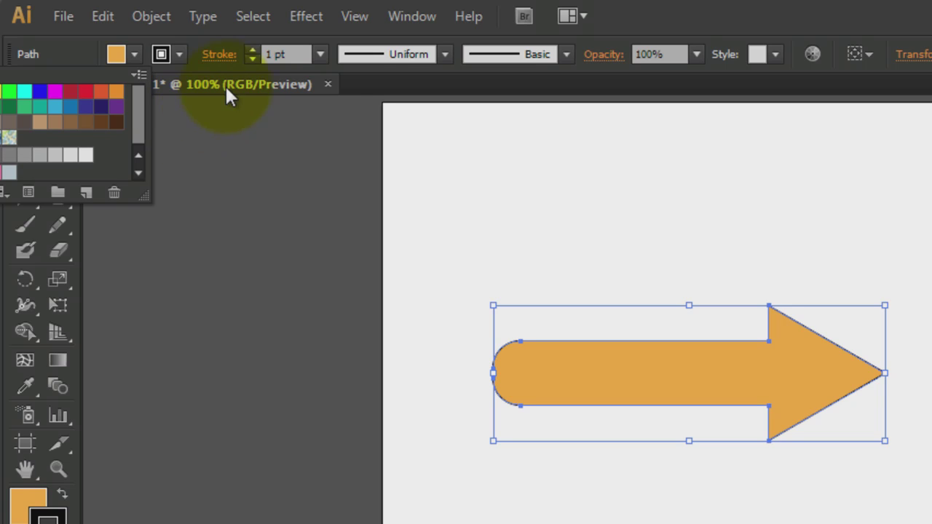
click(252, 49)
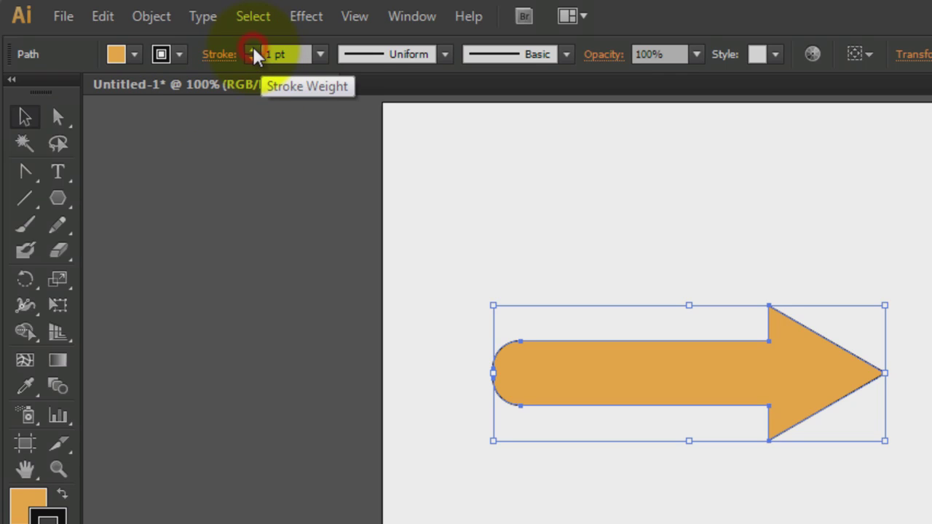
click(252, 49)
click(254, 51)
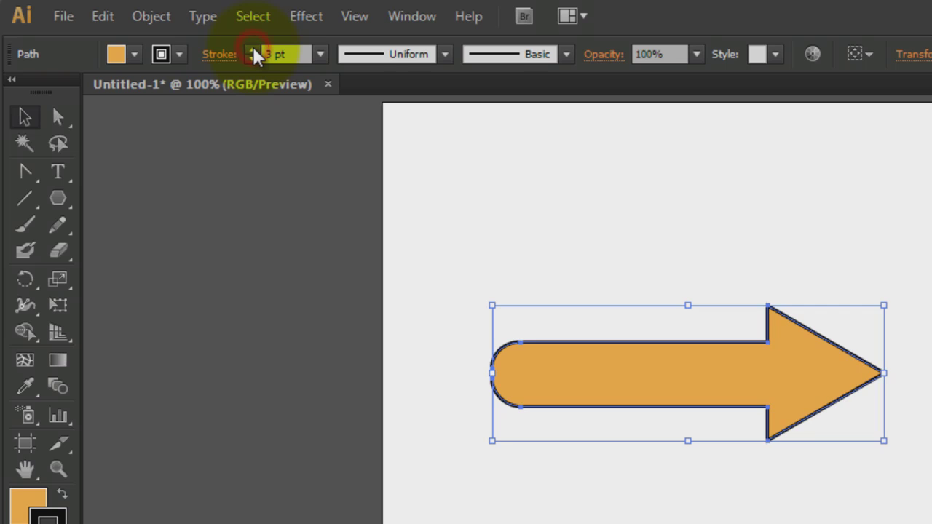
click(631, 510)
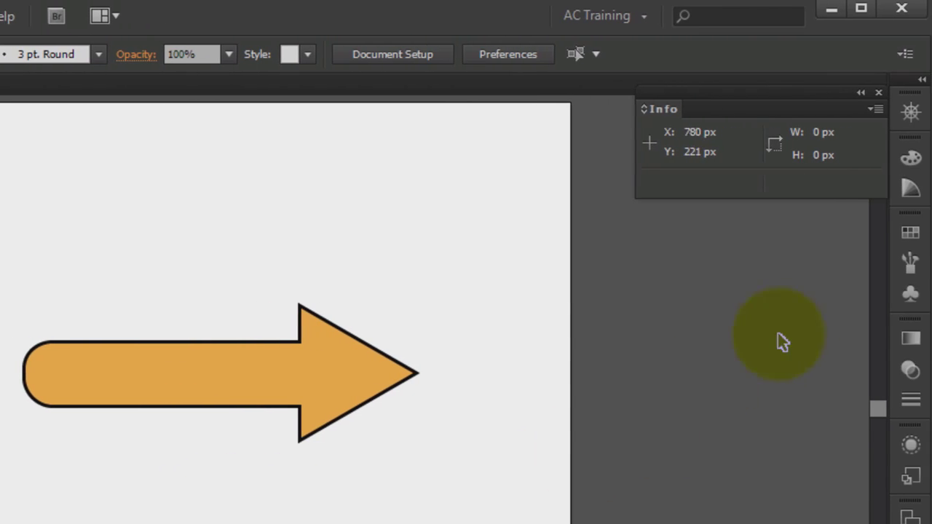
- Save the orange arrow as a Movie Clip symbol named Arrow and move its instance to the artboard's upper left area
click(911, 295)
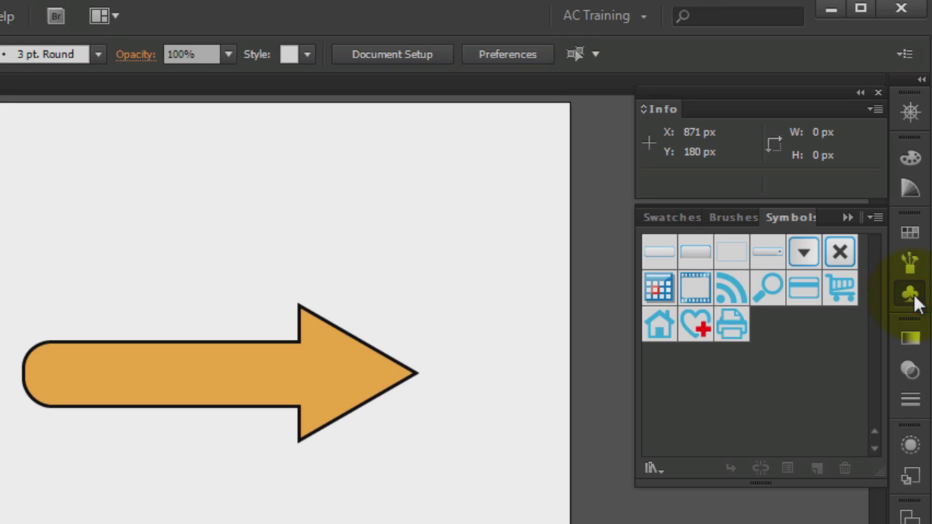
drag(378, 353, 702, 382)
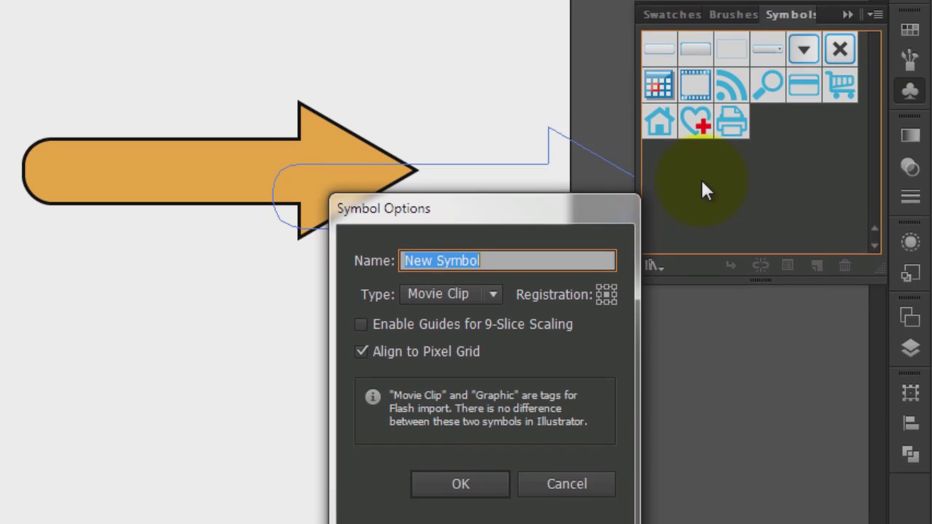
text(Arrow)
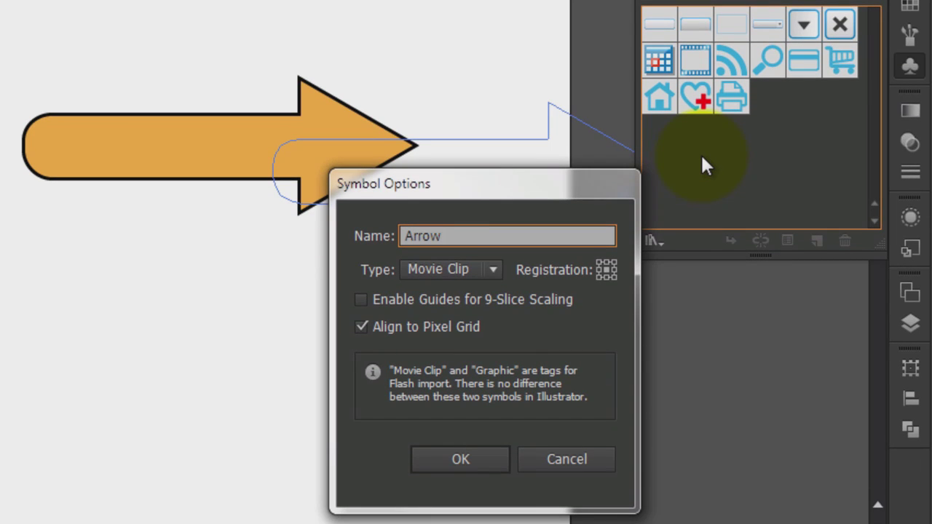
click(480, 460)
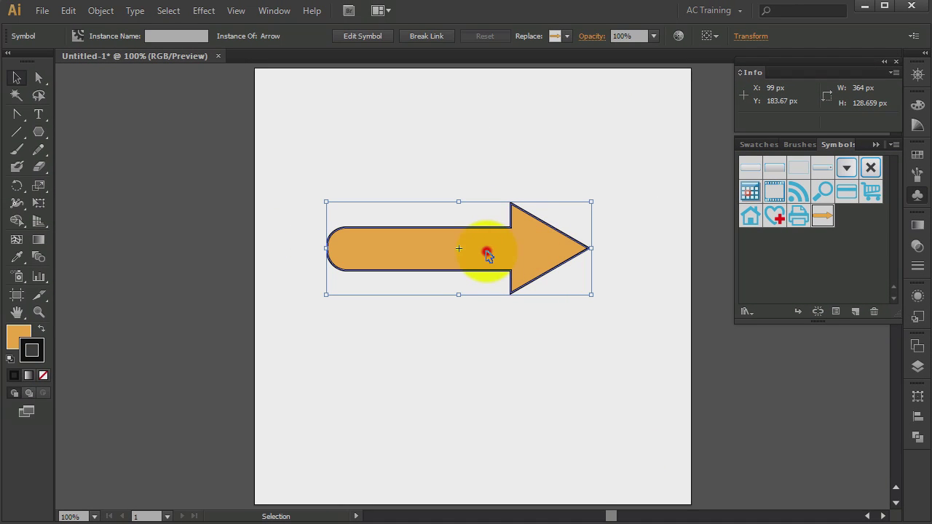
drag(487, 255, 447, 142)
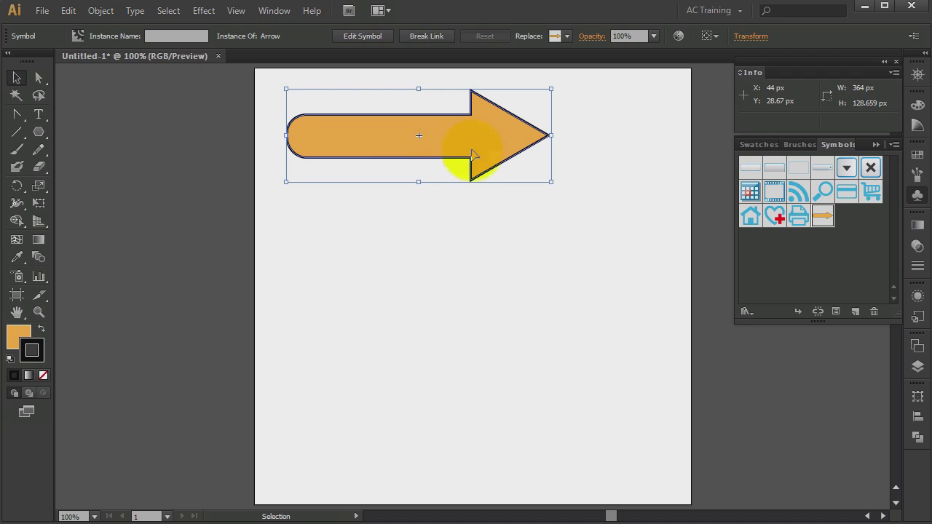
- Place a second Arrow symbol instance below the first and narrow it from its rounded end to about 192 px wide
drag(822, 215, 447, 239)
click(446, 281)
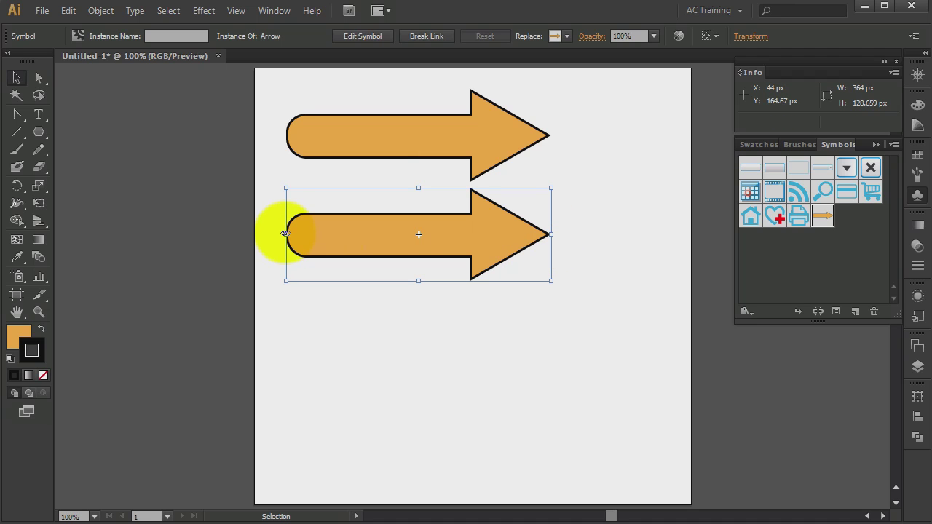
drag(285, 234, 412, 239)
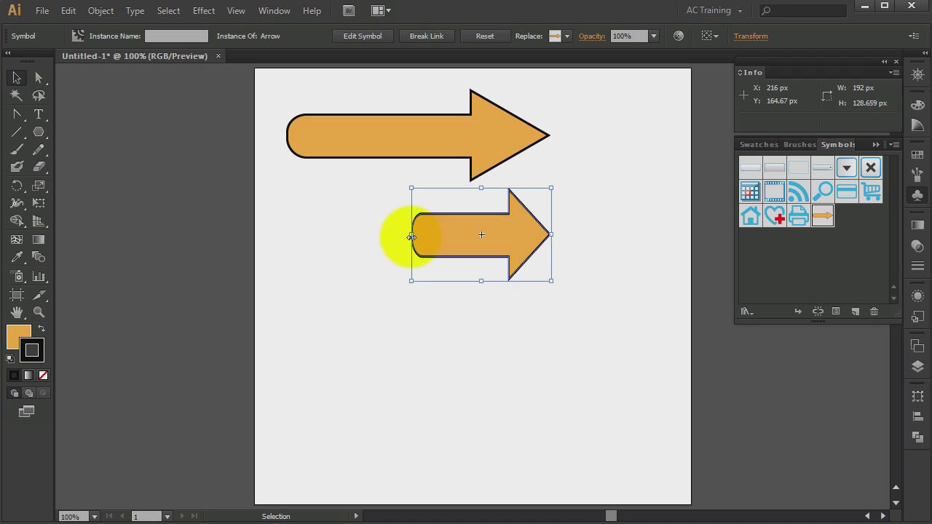
click(458, 340)
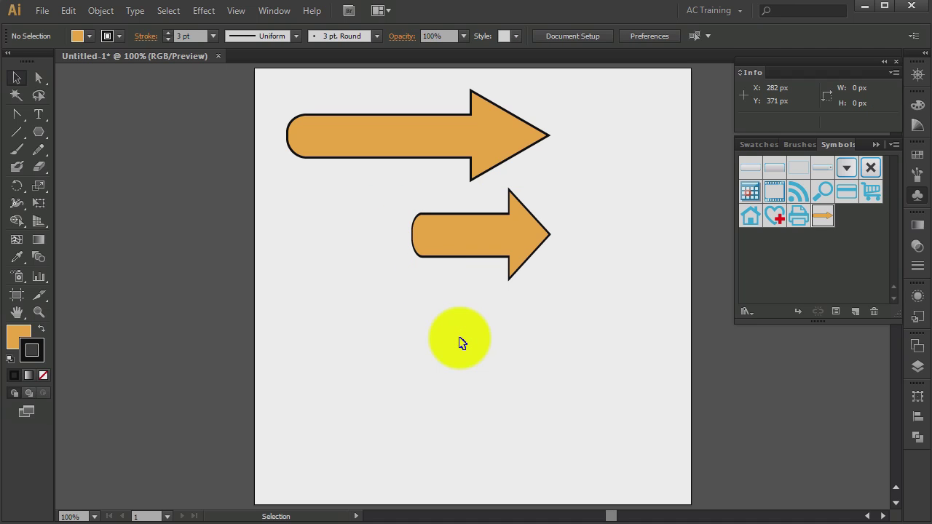
- Place a third Arrow symbol instance below the others and stretch it at both ends to about 570 px wide
click(822, 217)
drag(821, 217, 479, 337)
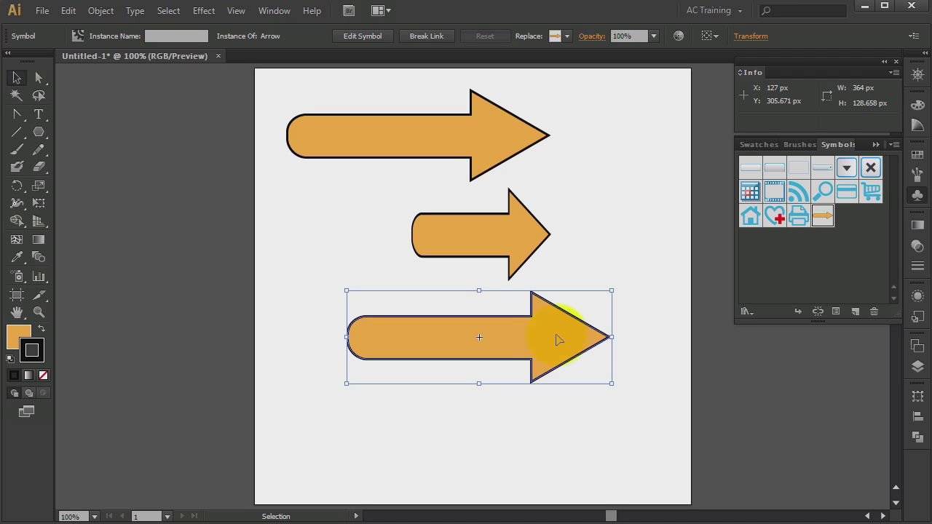
drag(611, 337, 681, 337)
drag(346, 337, 267, 337)
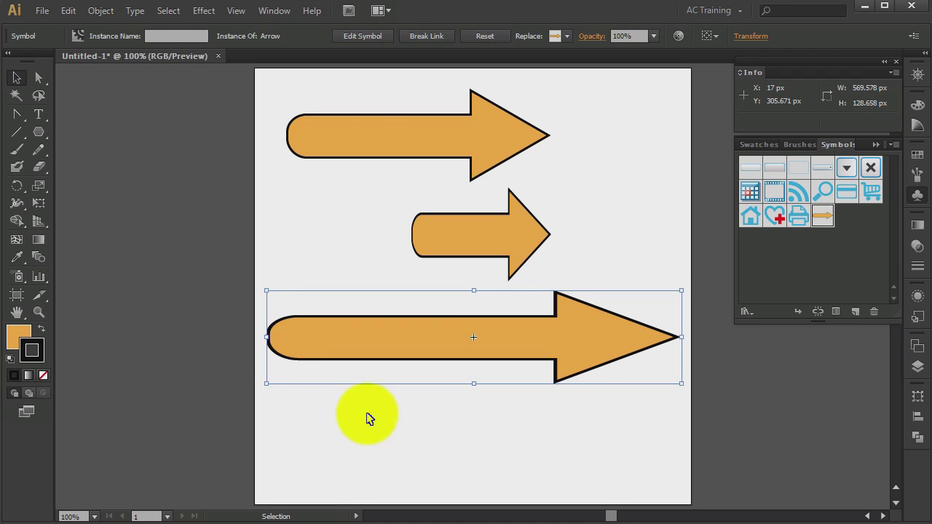
click(389, 432)
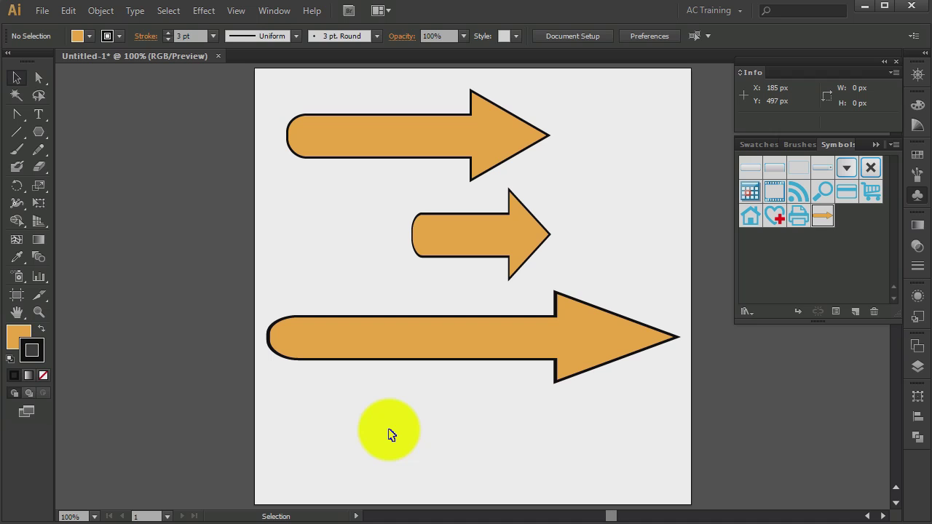
- Delete the narrowed and the stretched Arrow instances, keeping only the original one
drag(546, 435, 447, 234)
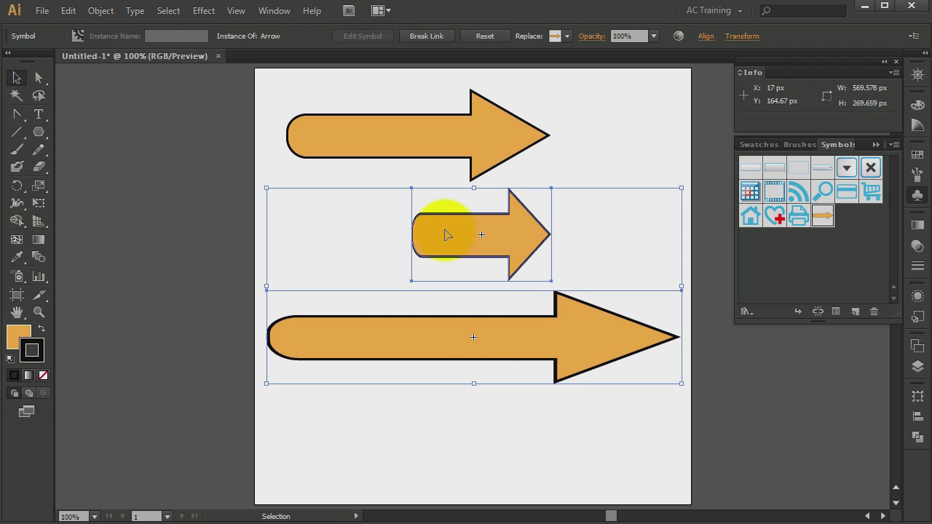
key(Delete)
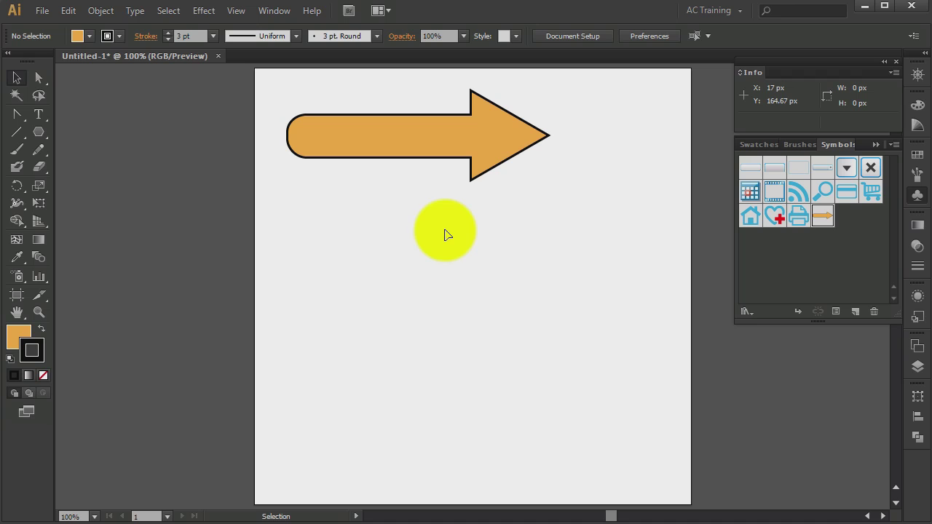
- Float the Symbols panel beside the artboard and enable guides for 9-slice scaling in the Arrow symbol's options
mouse_move(833, 145)
mouse_down()
mouse_move(713, 151)
mouse_move(618, 185)
mouse_move(380, 217)
mouse_move(362, 195)
mouse_up()
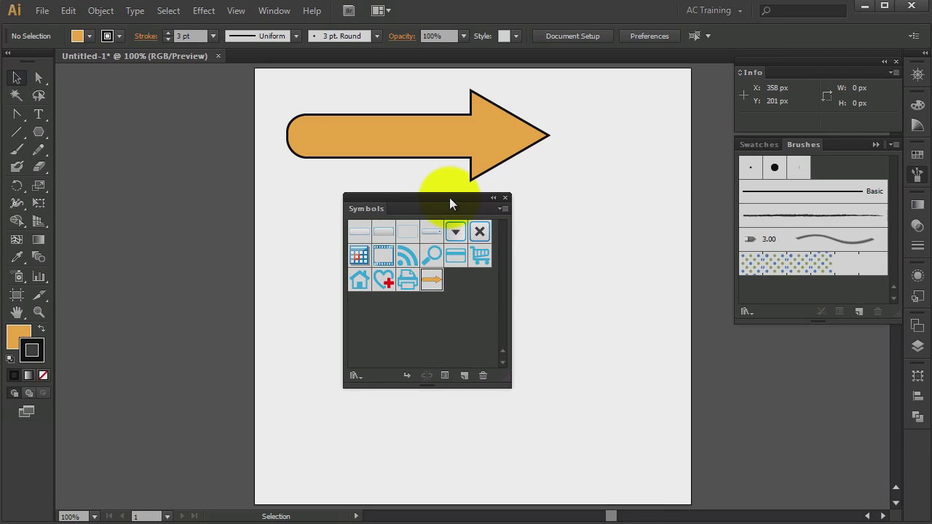
drag(450, 199, 181, 81)
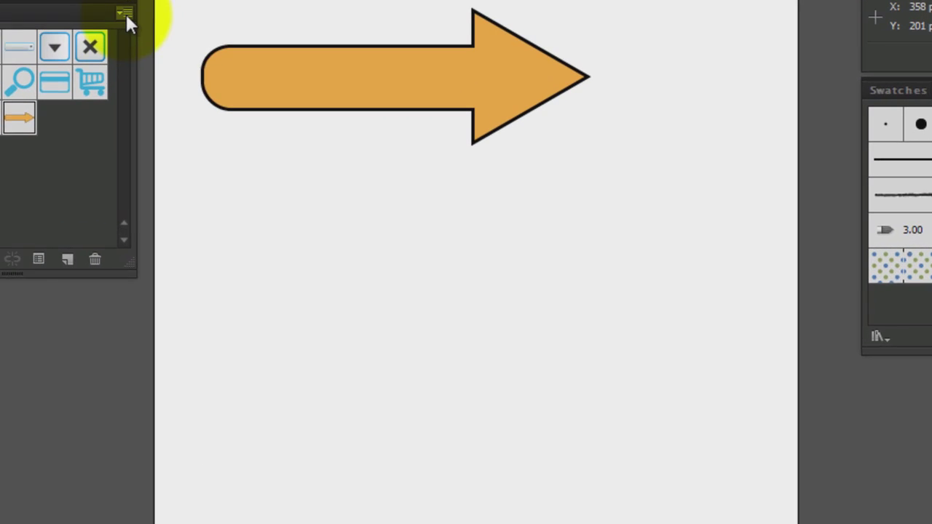
click(234, 92)
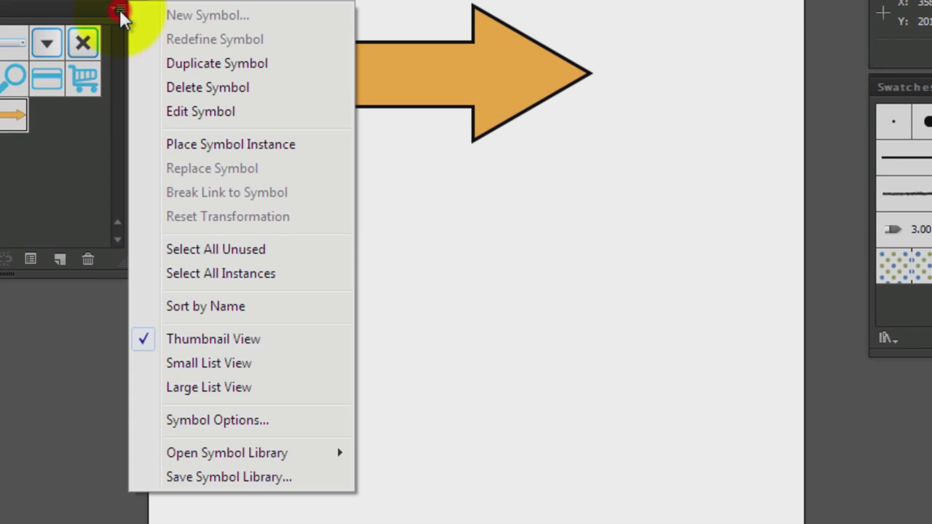
click(221, 420)
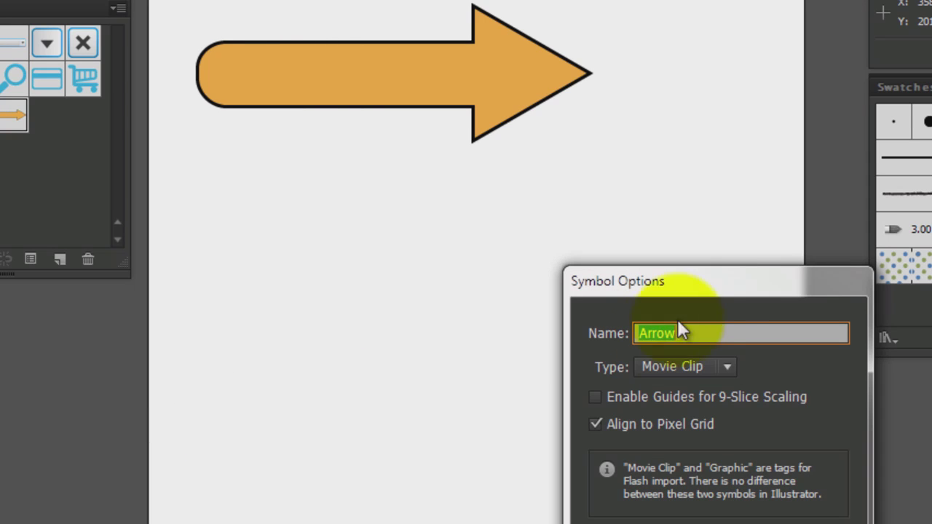
drag(719, 292, 442, 171)
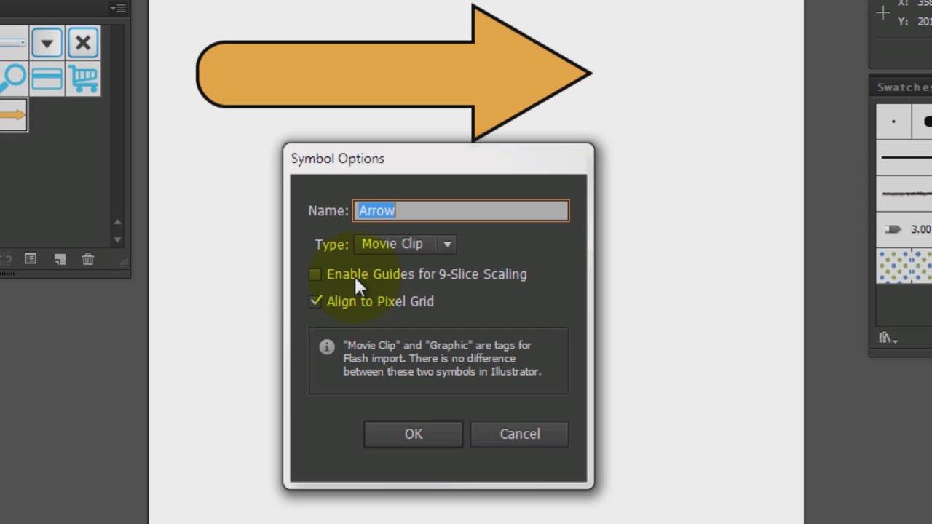
click(313, 275)
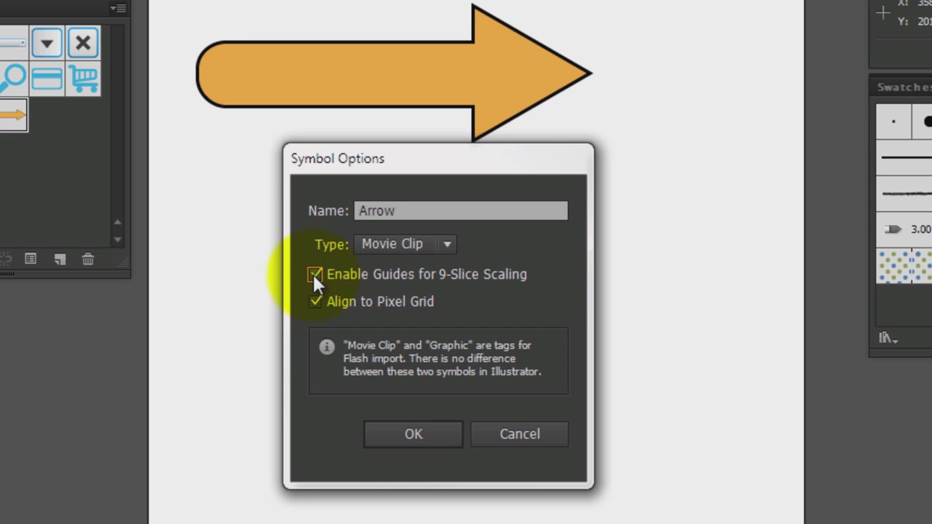
click(414, 435)
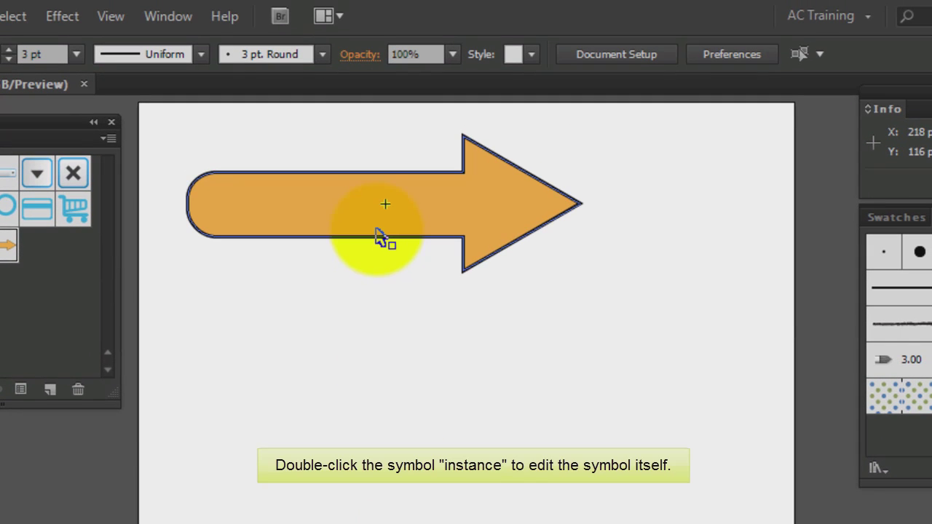
- Edit the Arrow symbol, moving its vertical slice guides just left of the arrowhead's base and just inside the rounded end, and exit symbol editing
double_click(377, 231)
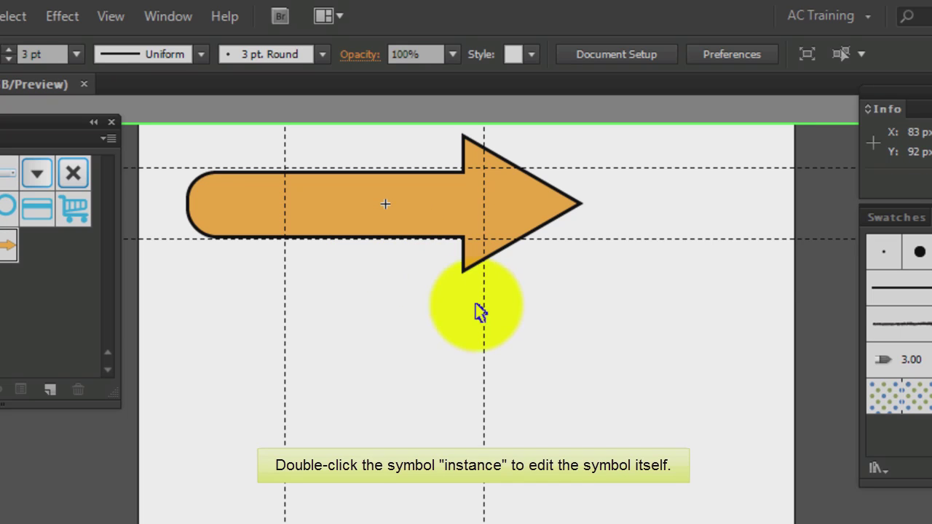
drag(485, 316, 458, 312)
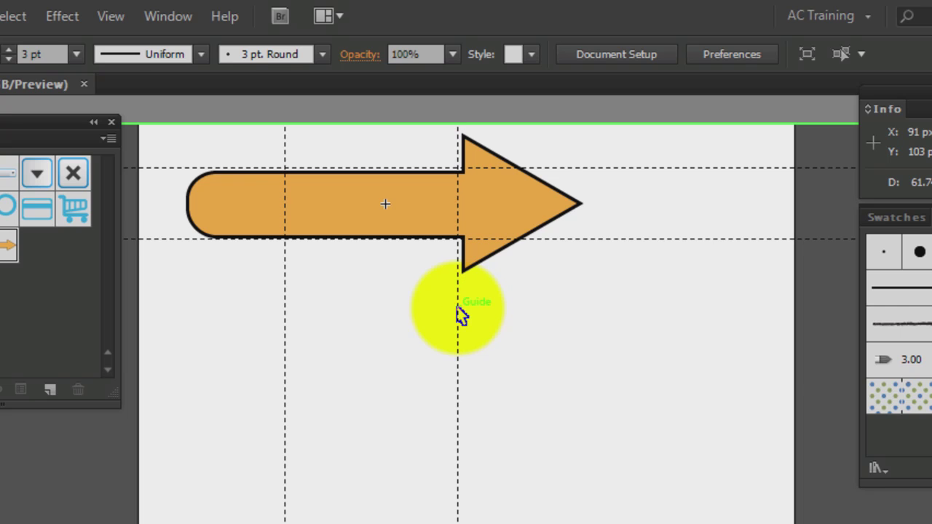
drag(284, 318, 225, 316)
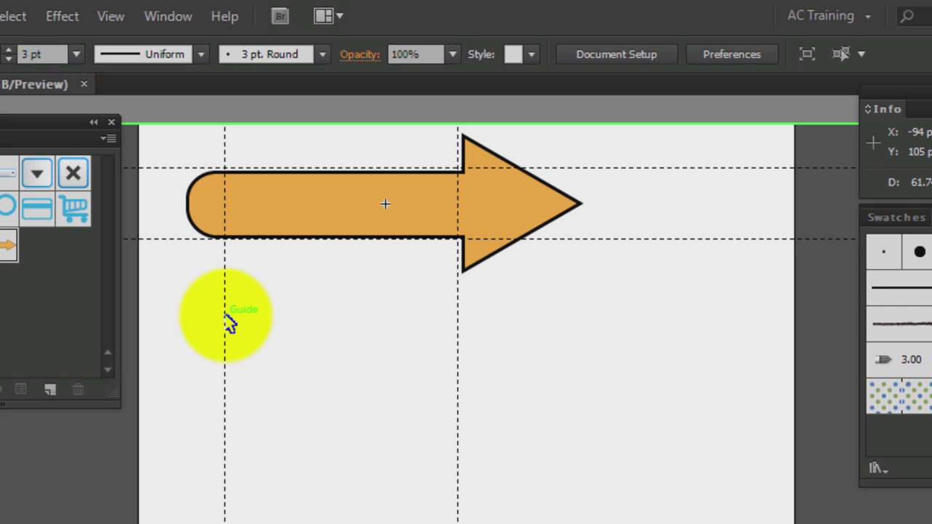
double_click(309, 324)
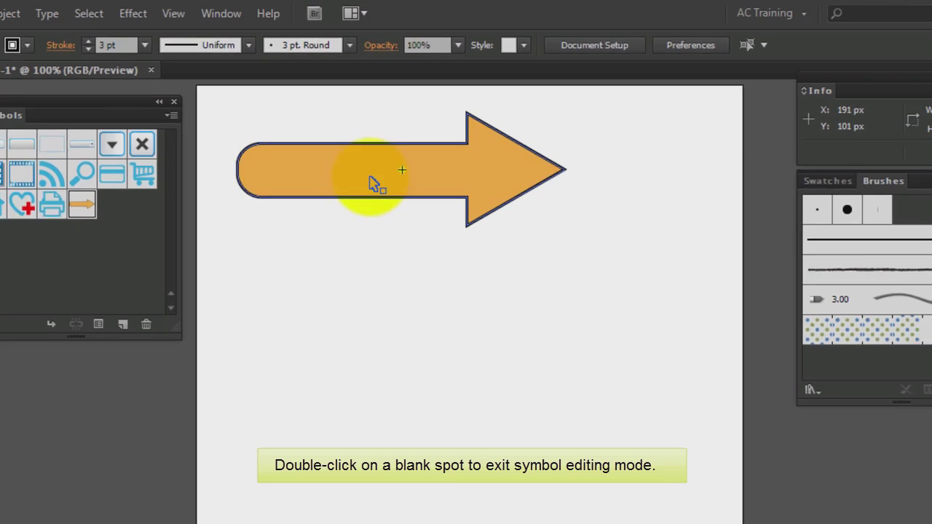
- Duplicate the Arrow instance straight below the original and shorten the copy from its rounded end to about 180 px wide
click(346, 213)
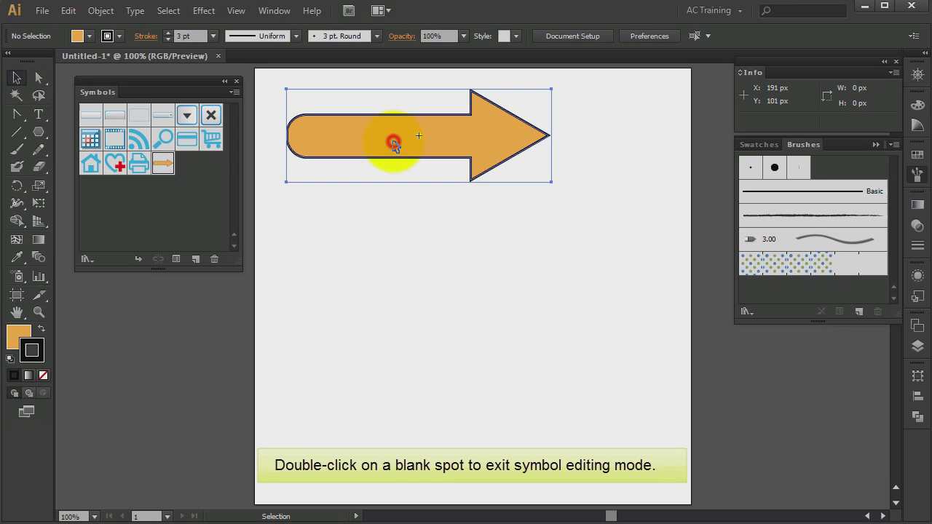
drag(393, 143, 391, 250)
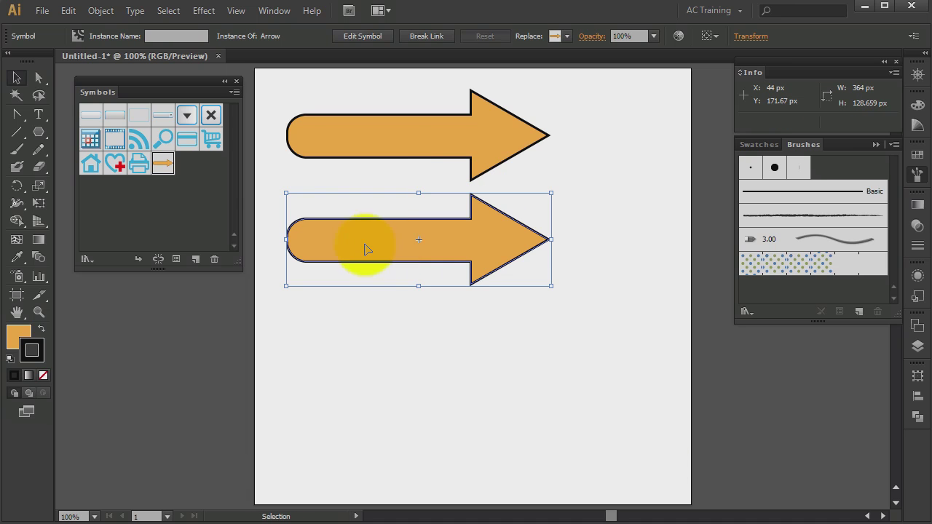
drag(287, 240, 417, 246)
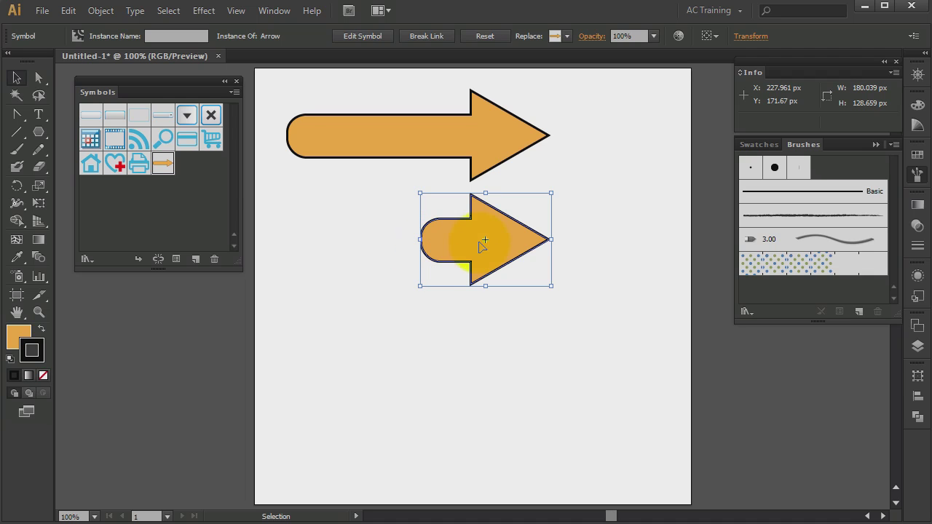
- Duplicate the shortened arrow straight below itself and stretch the copy at both ends to about 573 px wide
drag(486, 243, 484, 351)
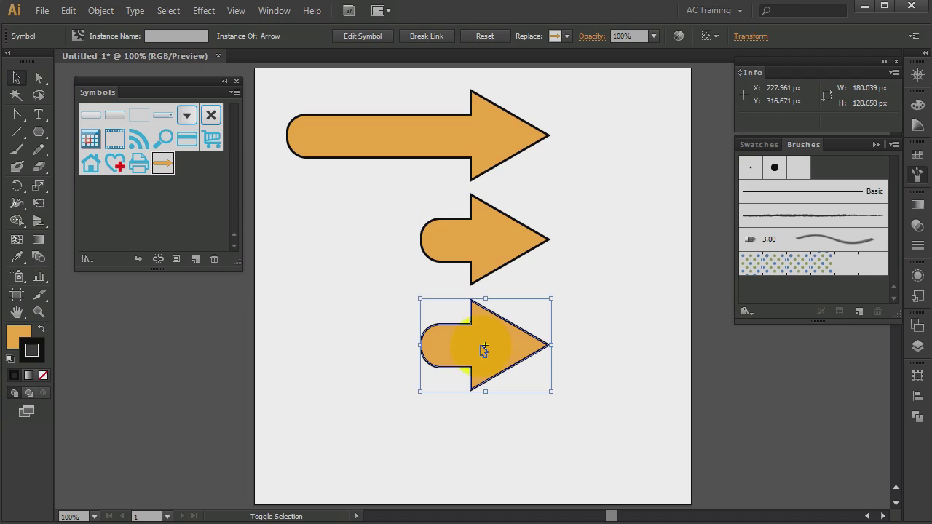
drag(552, 345, 685, 341)
drag(421, 345, 267, 352)
click(437, 434)
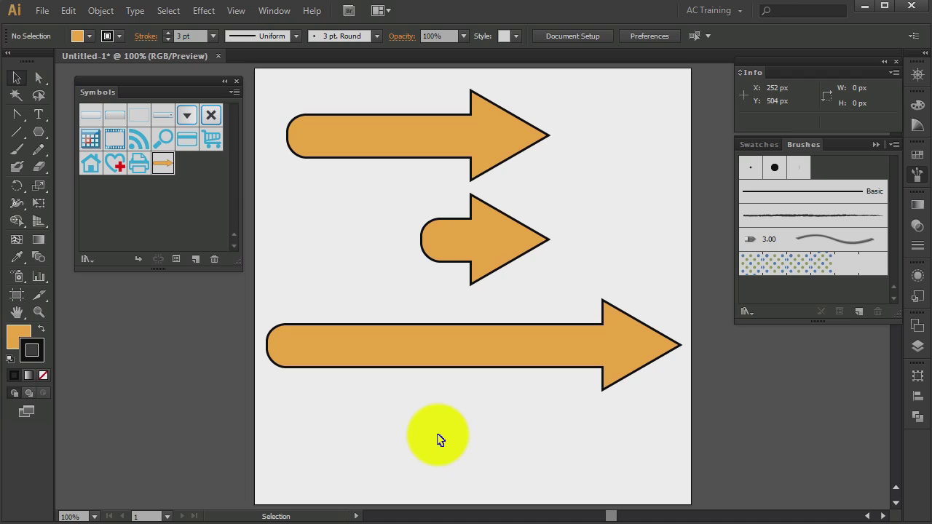
- Delete the two resized arrow copies below the original instance
drag(535, 403, 477, 249)
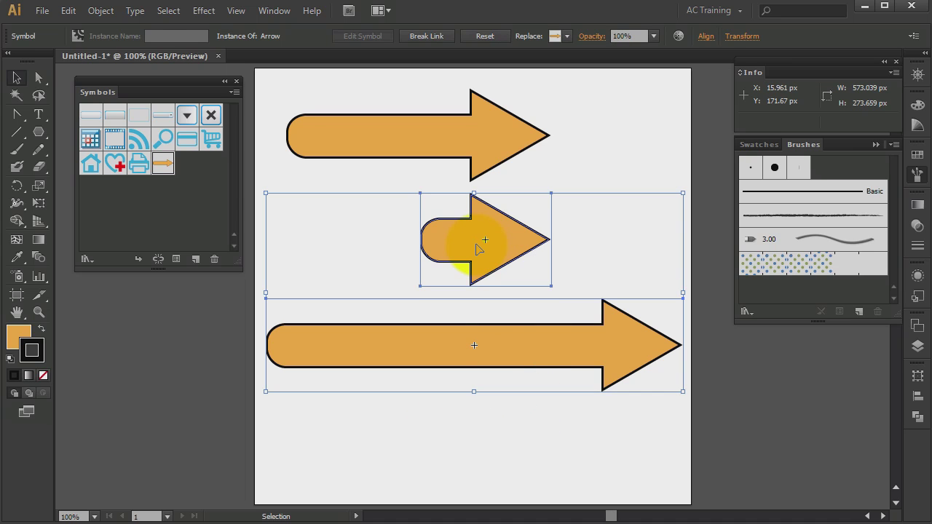
key(Delete)
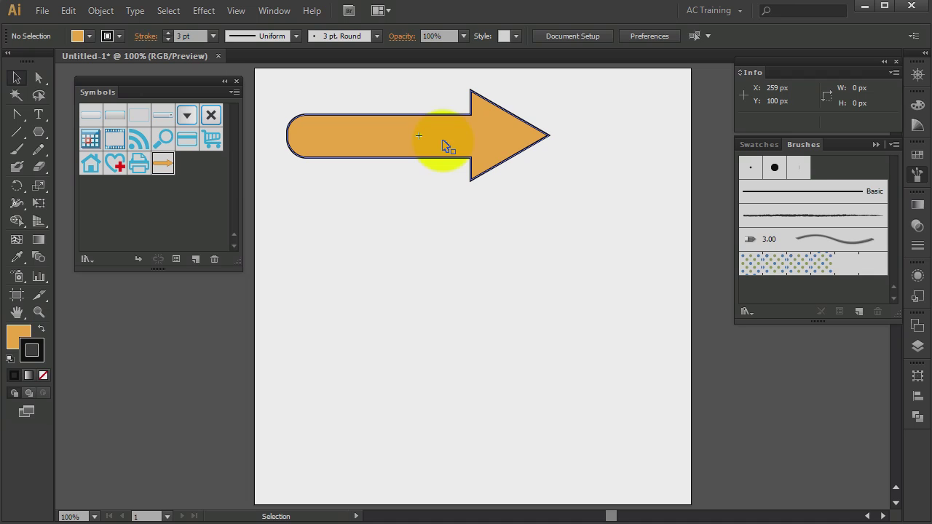
- Stretch the remaining Arrow instance downward to a height of about 331 px
click(446, 145)
drag(420, 182, 420, 329)
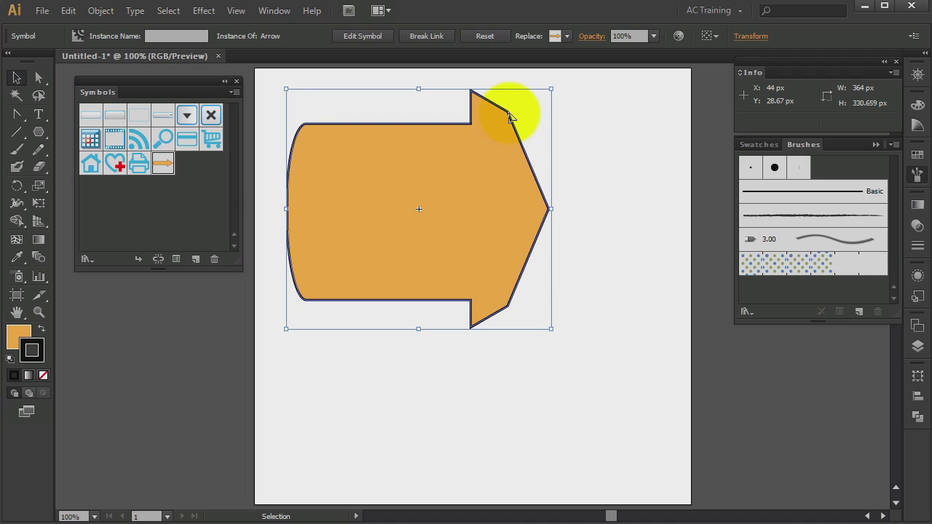
- Edit the Arrow symbol and move its horizontal slice guides outward to the arrowhead's lowest and highest corners
double_click(501, 193)
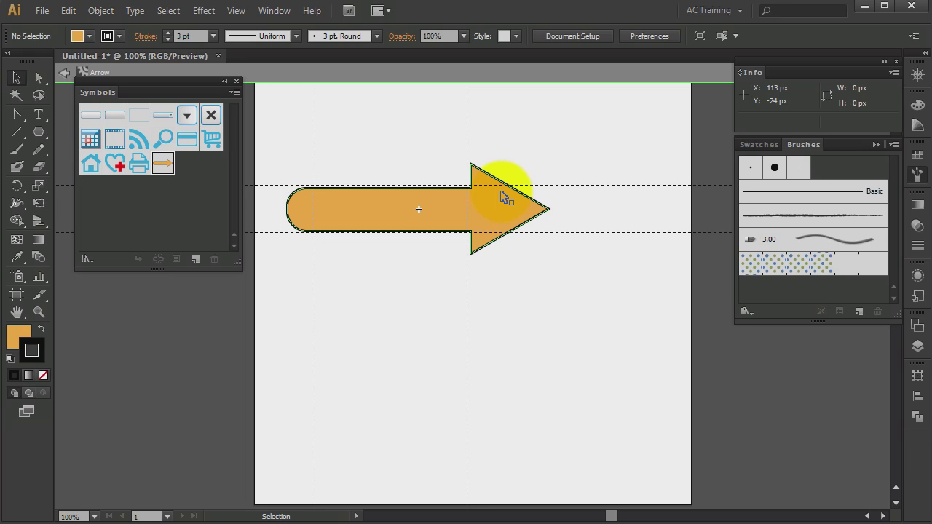
click(528, 242)
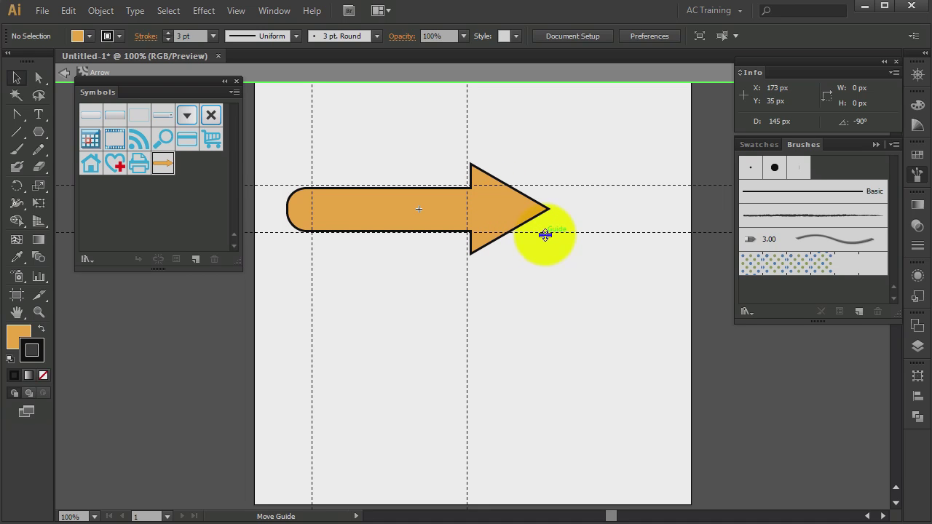
drag(547, 233, 548, 260)
drag(559, 186, 558, 163)
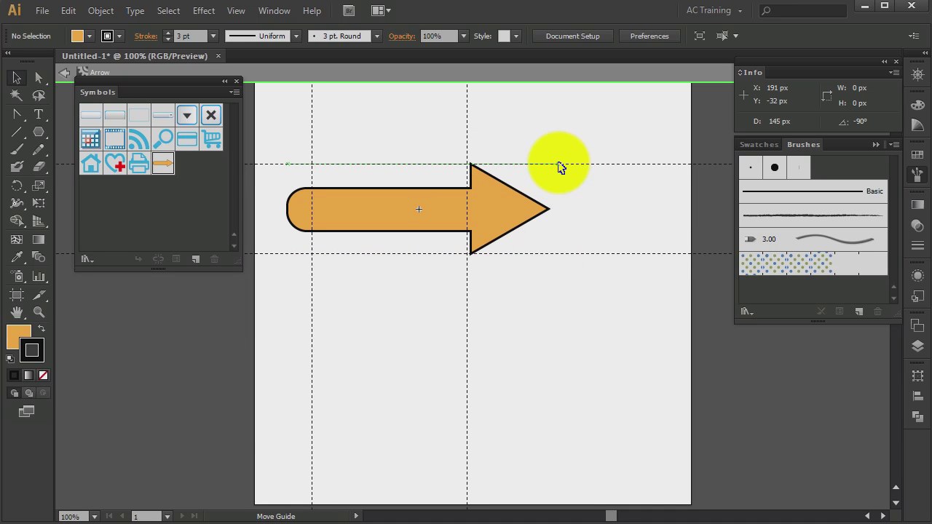
- Leave symbol editing and squash the Arrow instance from its lower edge to a height of about 70 px
double_click(389, 286)
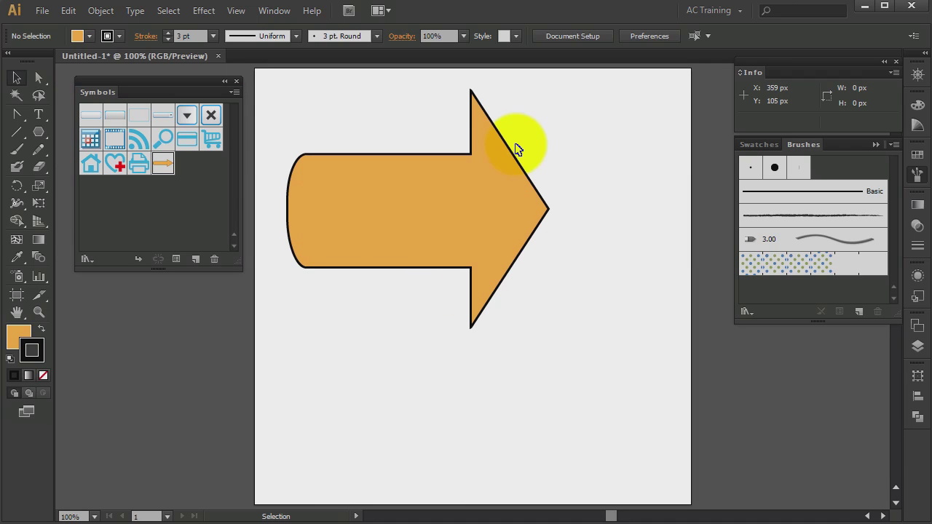
click(475, 184)
drag(419, 330, 419, 142)
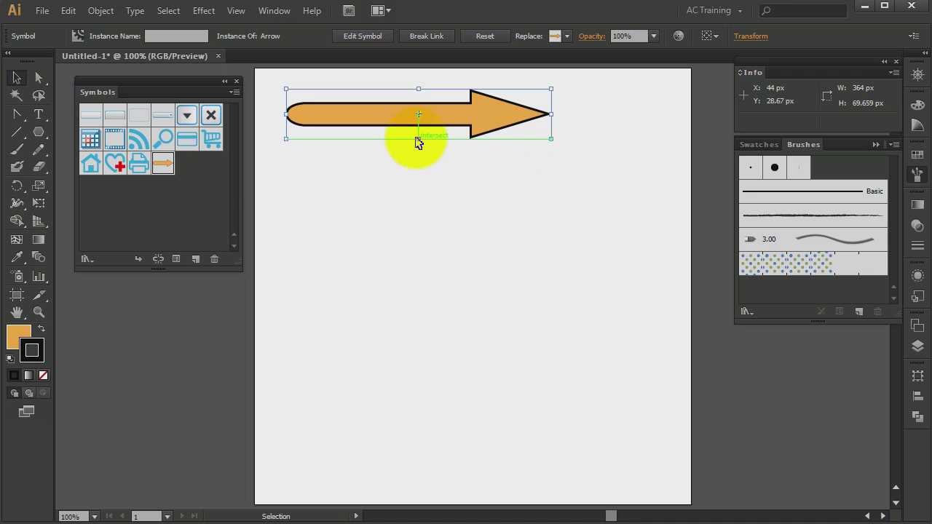
- Duplicate the flattened arrow straight below itself and stretch the copy at both ends to about 588 px wide
drag(418, 115, 426, 187)
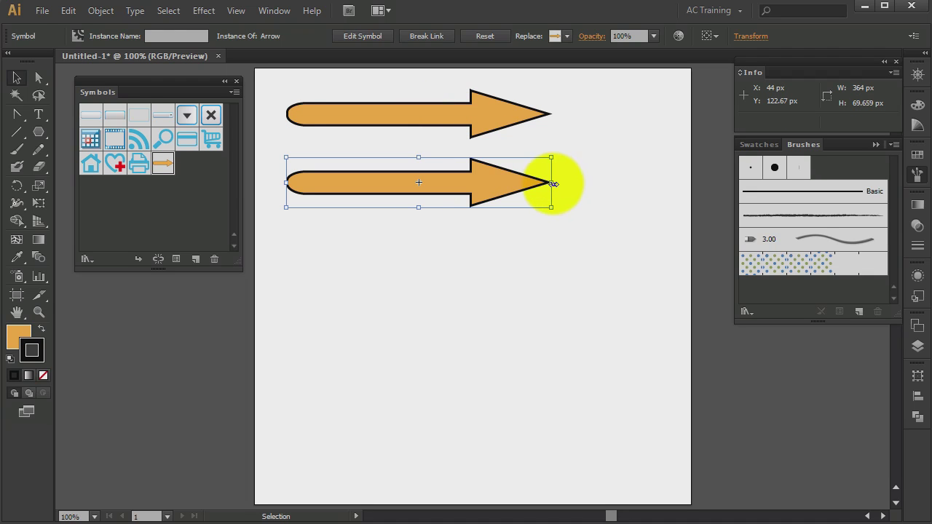
drag(553, 183, 690, 188)
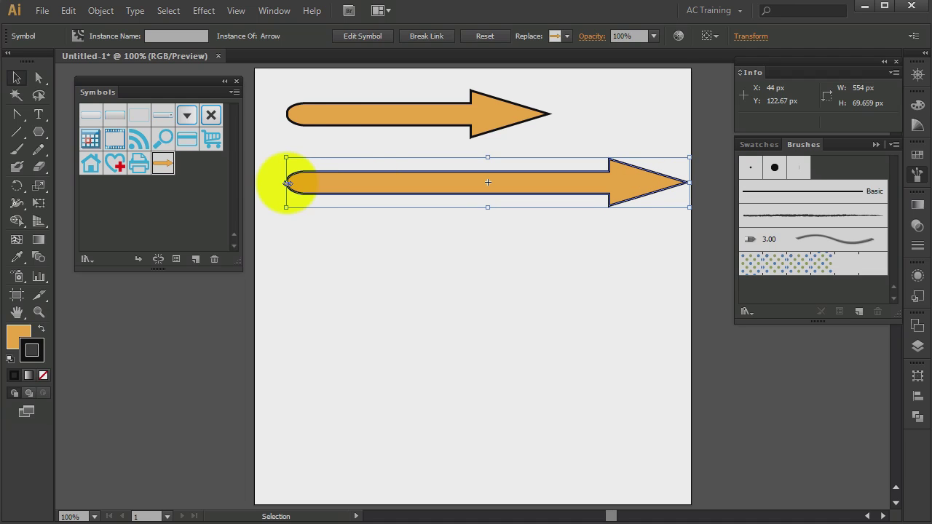
drag(288, 183, 262, 183)
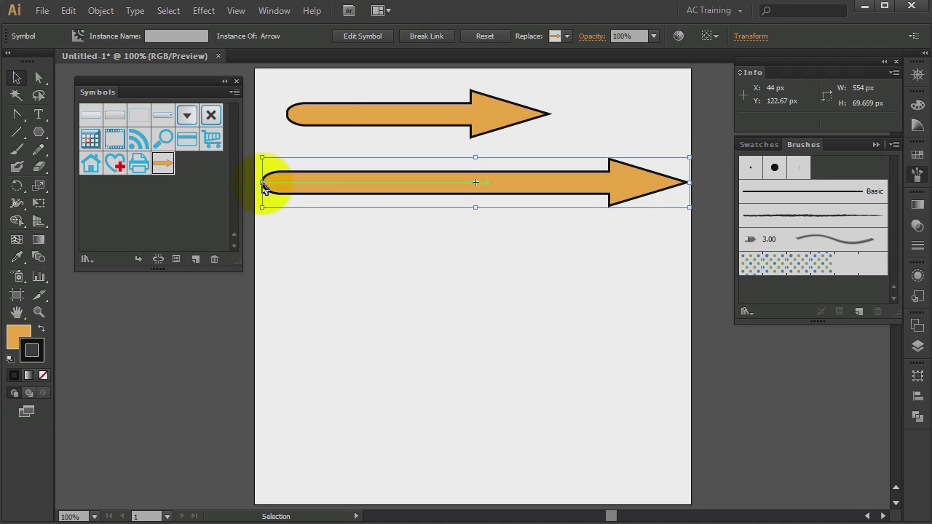
- Duplicate the long arrow straight below itself and shorten the copy from both ends, leaving only a short shaft behind the arrowhead
drag(410, 185, 412, 250)
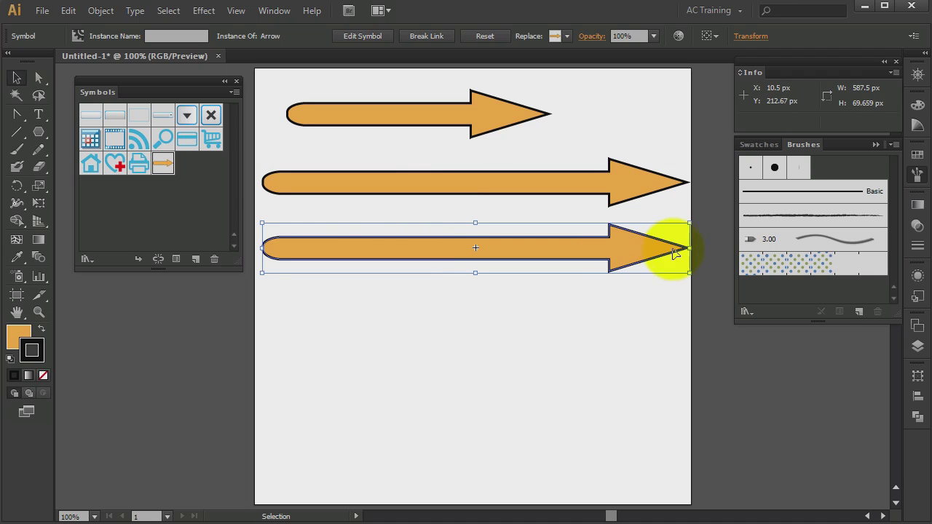
drag(690, 248, 552, 248)
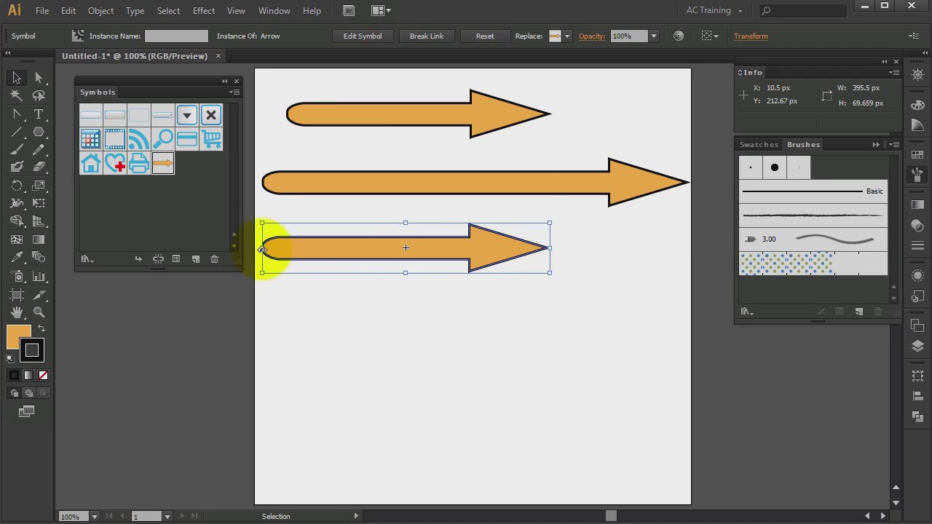
drag(262, 249, 435, 259)
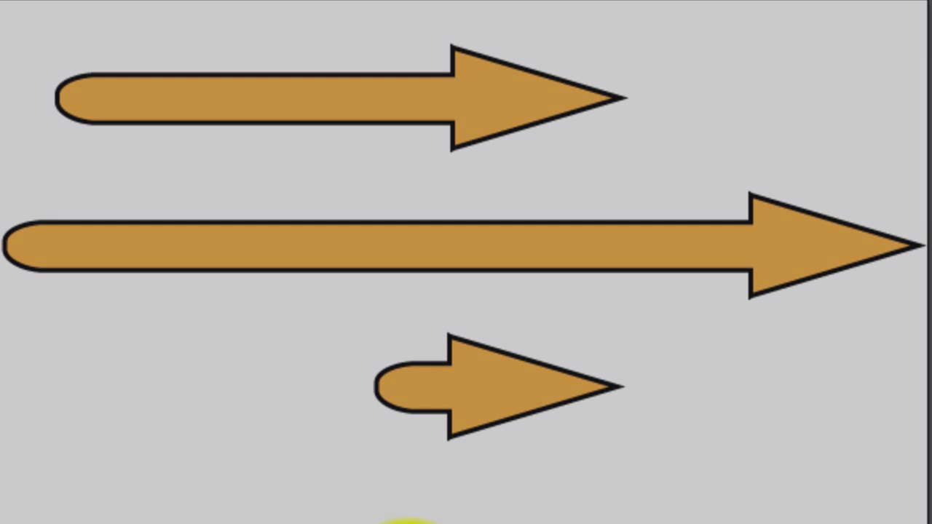